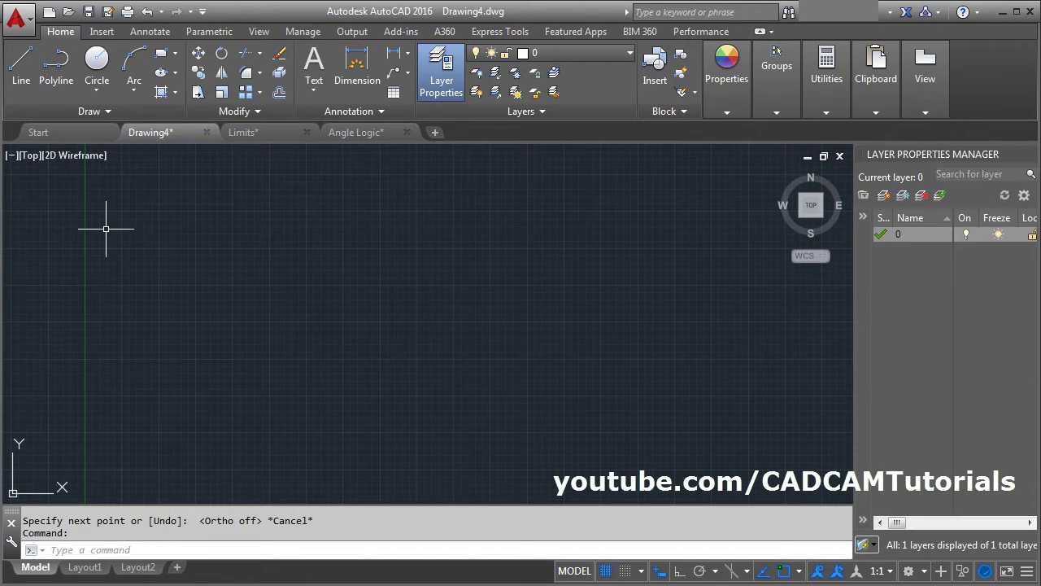
Start a line at a lower-left point and enter a length of 50 for its first segment
left_click(21, 65)
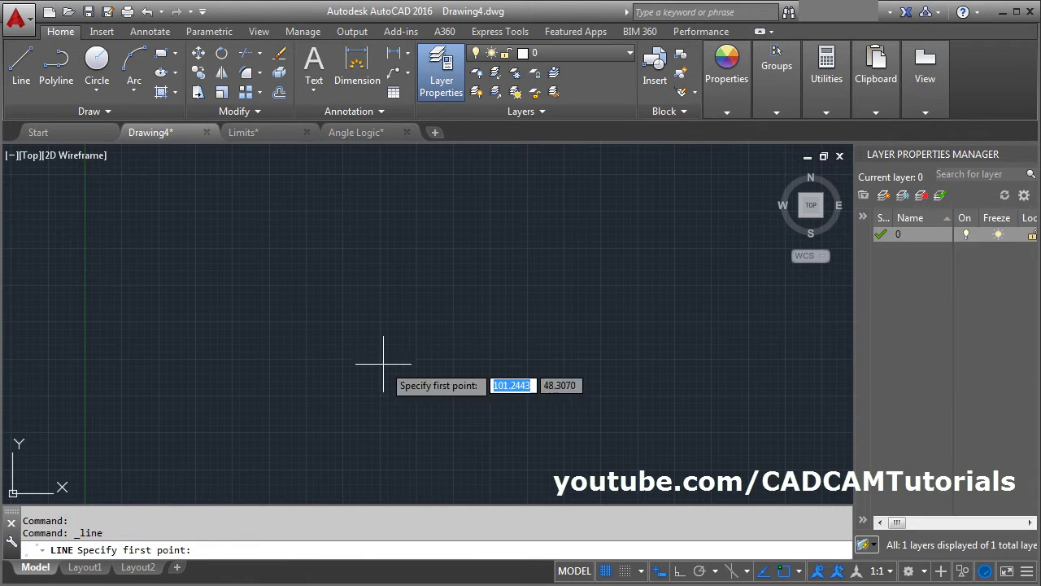
left_click(281, 445)
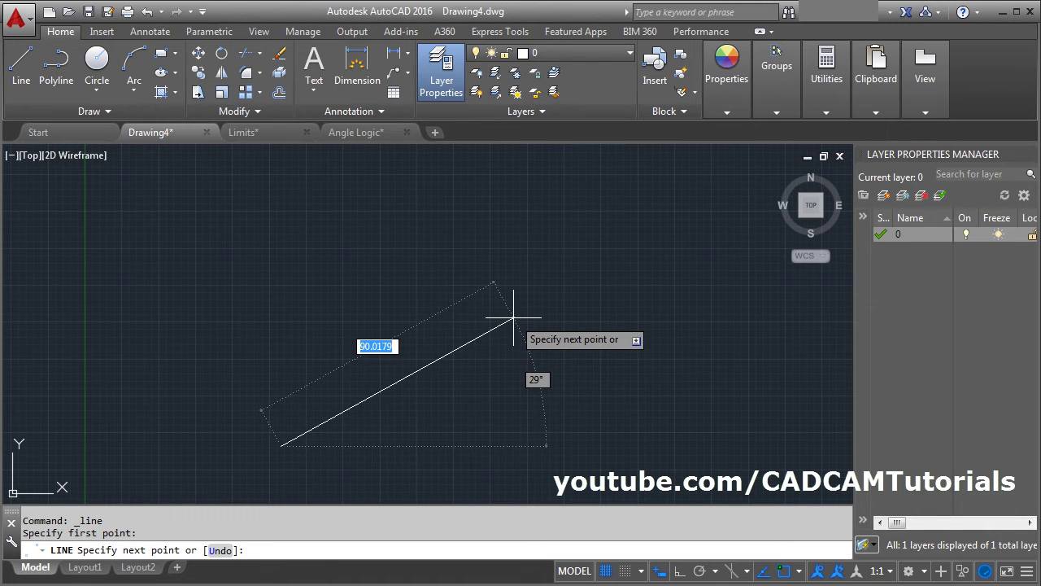
type("50")
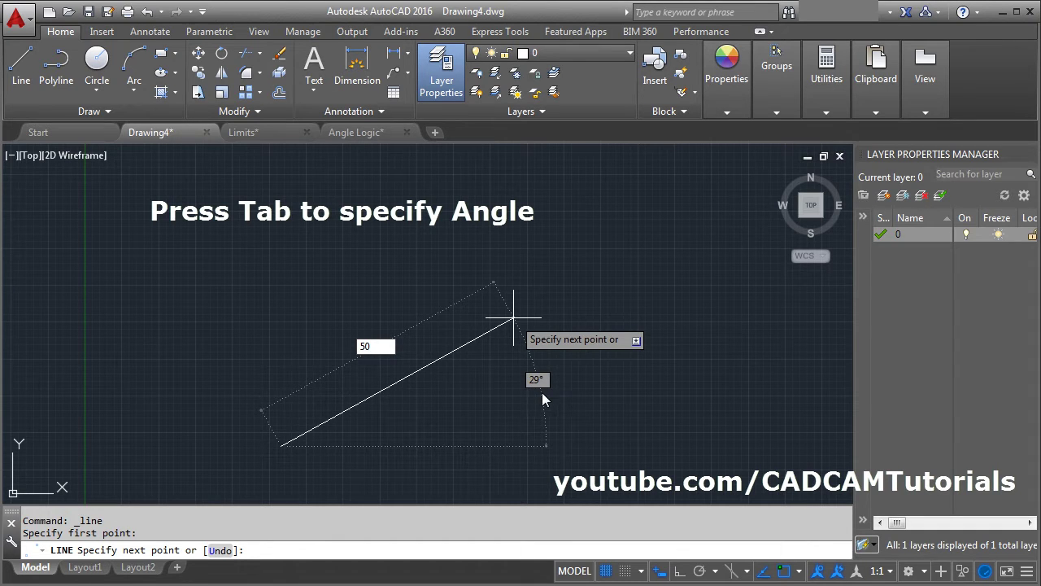
Draw a 50-unit segment at 30° and enter length 50 for the next segment at 120°
key("Tab")
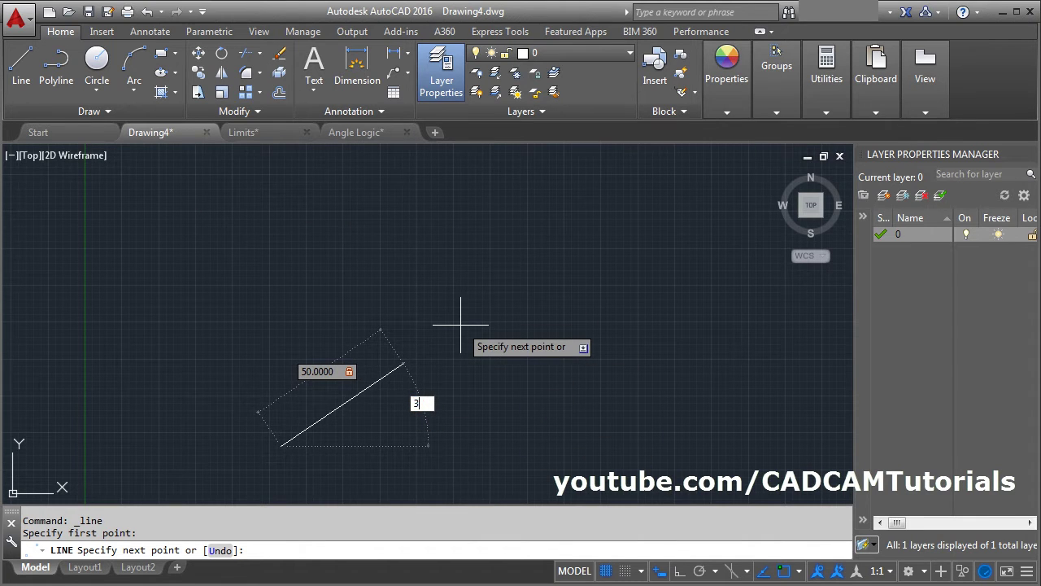
key("Return")
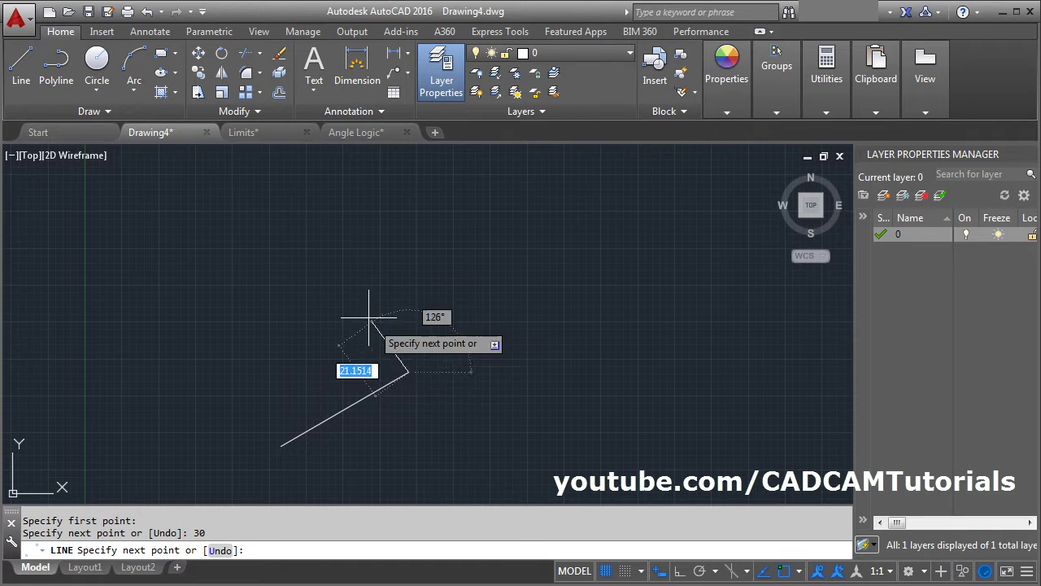
type("50")
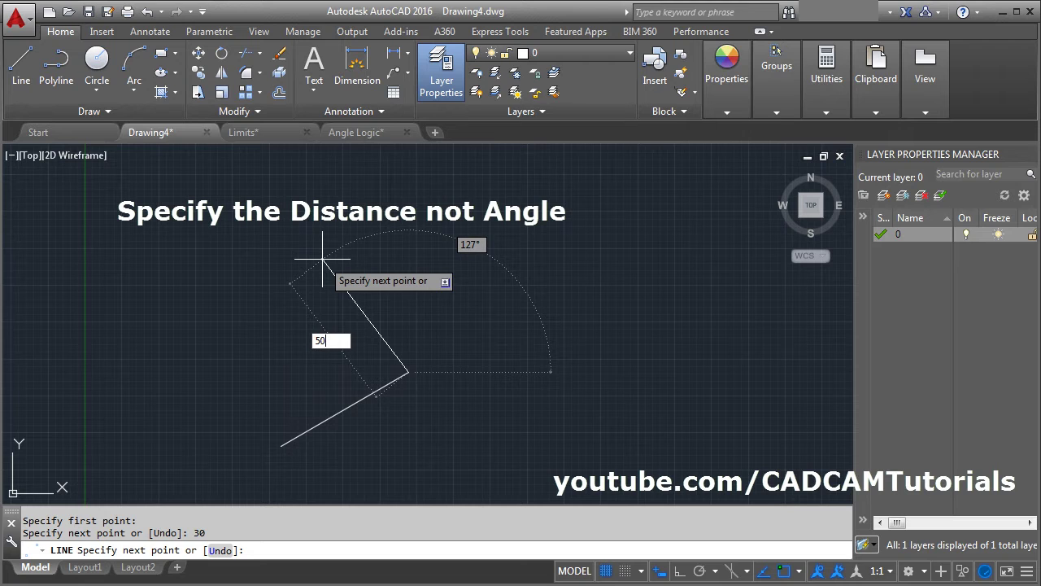
key("Tab")
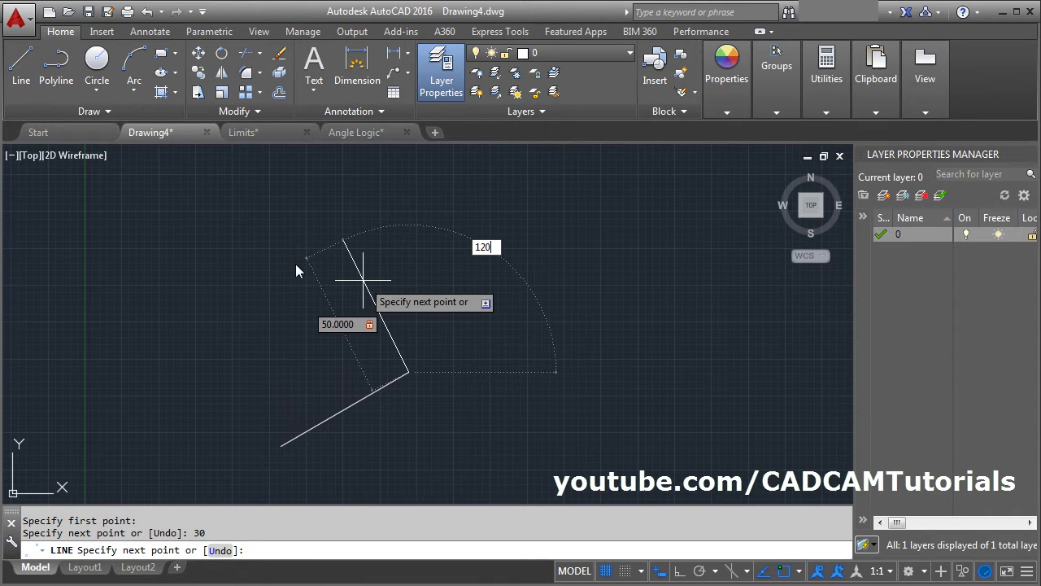
Commit the 120° side, add a 50-unit side at 150°, and close the square
key("Return")
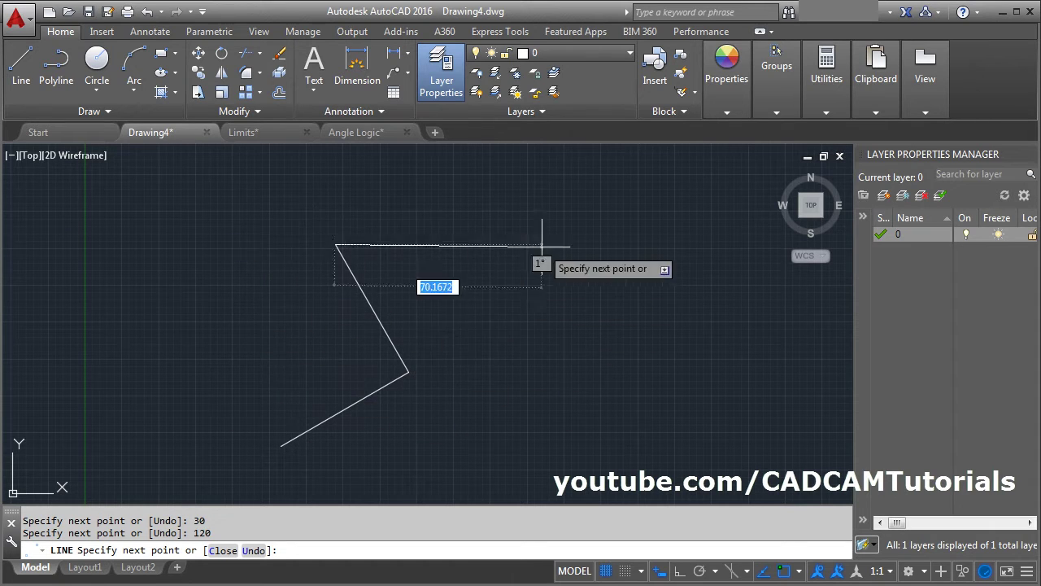
type("50")
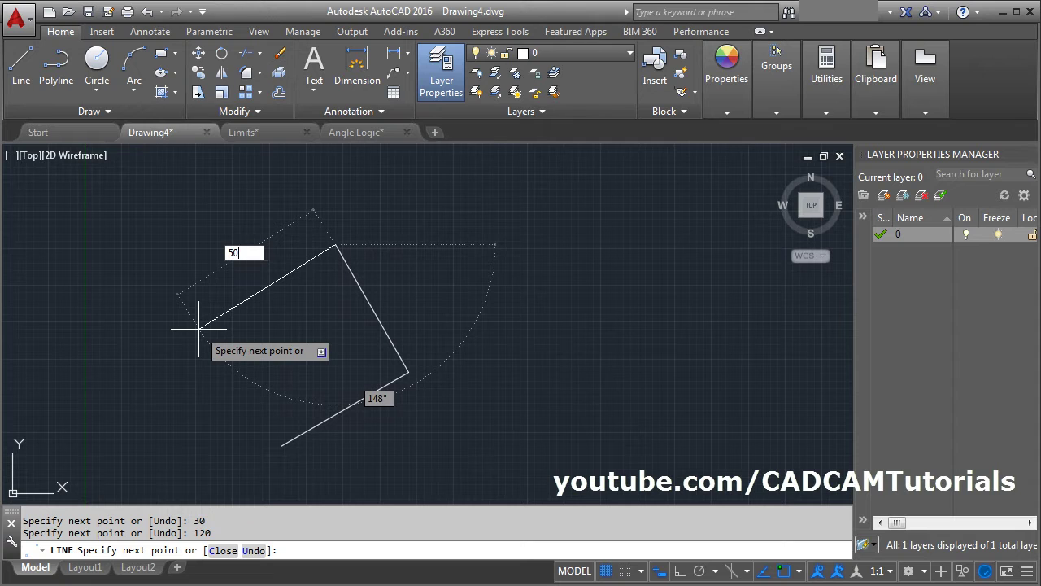
key("Tab")
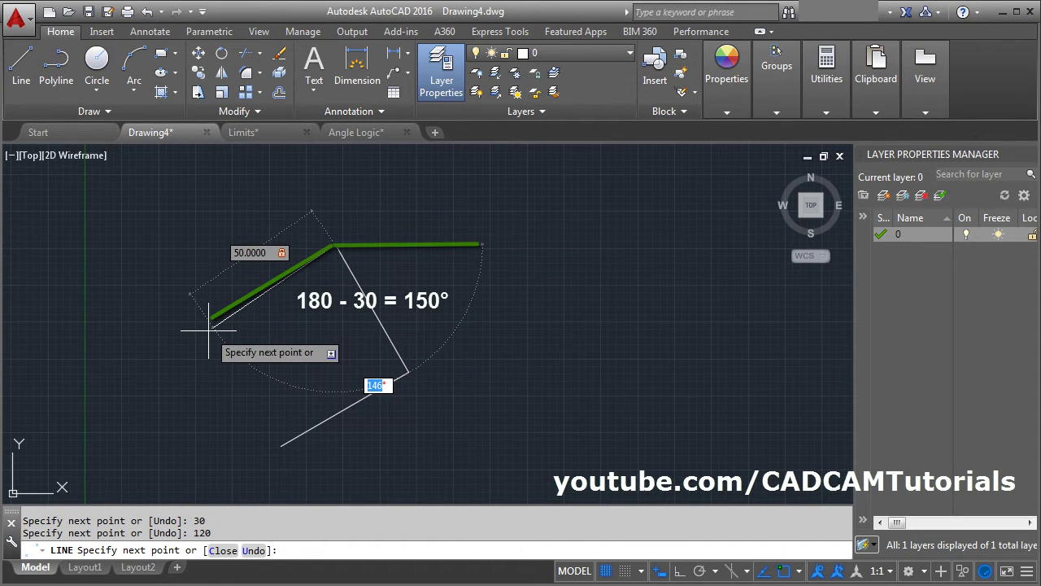
type("150")
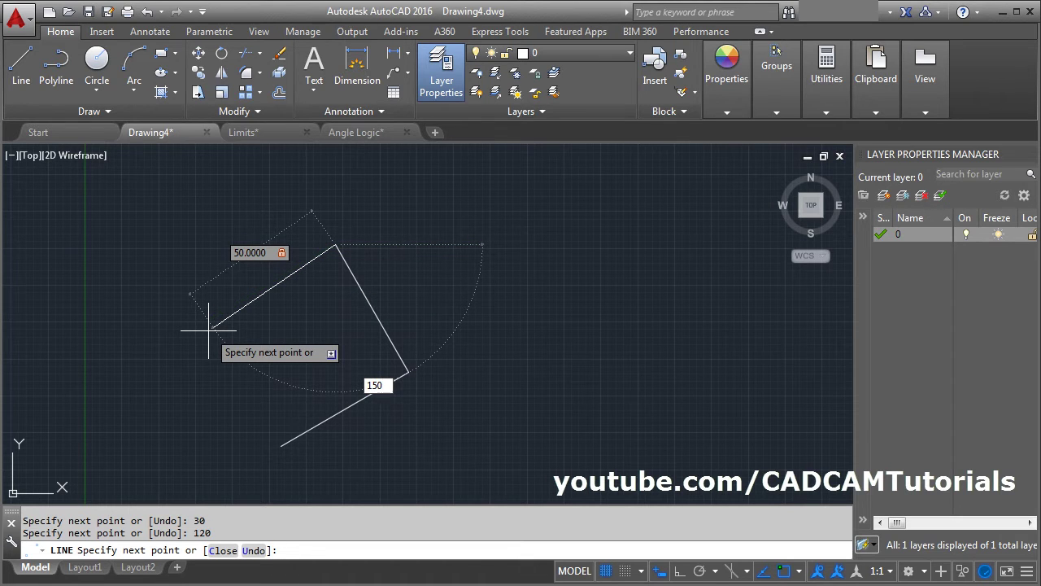
key("Return")
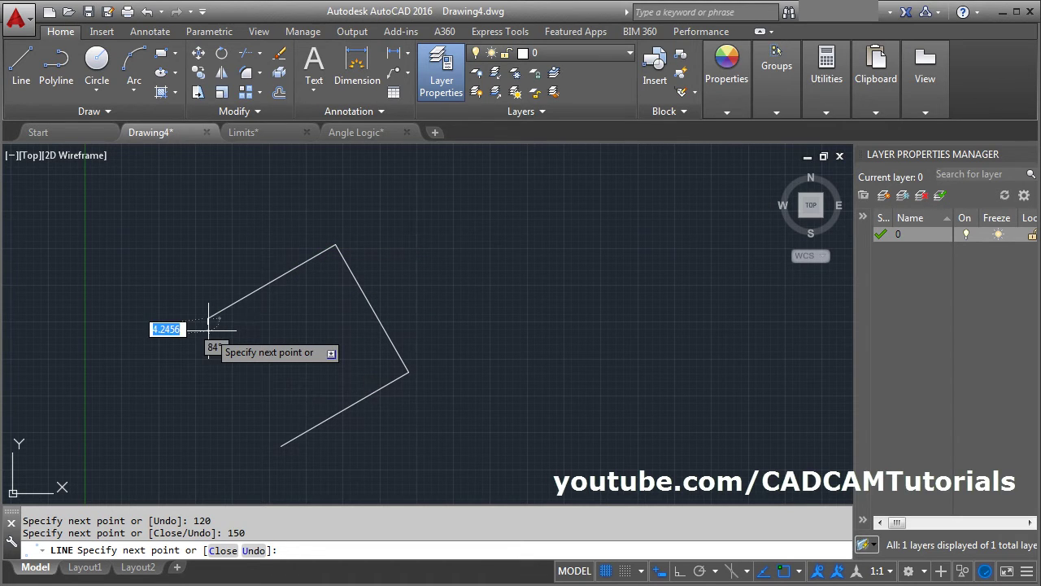
left_click(223, 551)
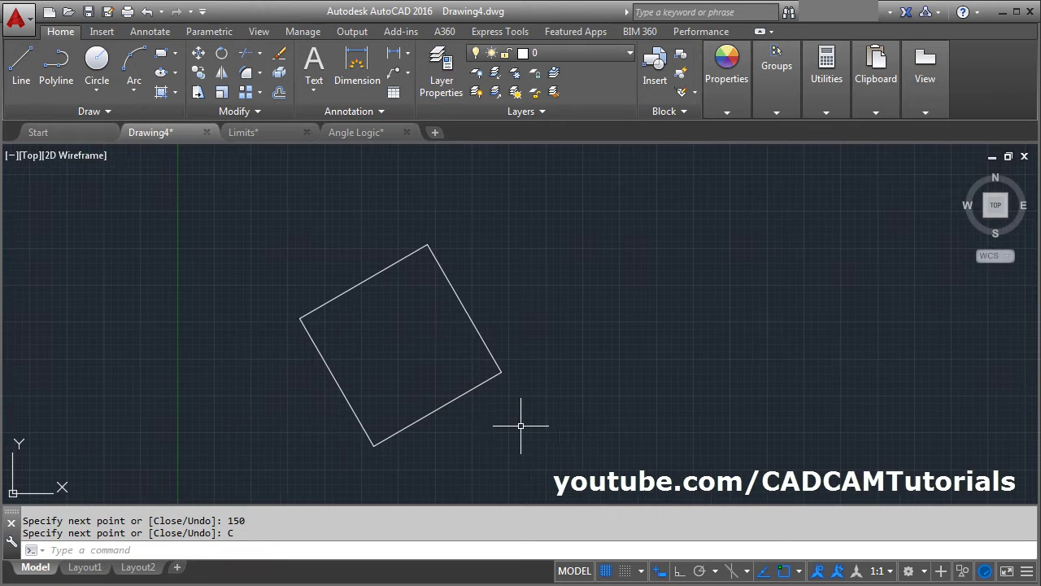
Erase all four edges of the square with a selection window
type("e")
key("Return")
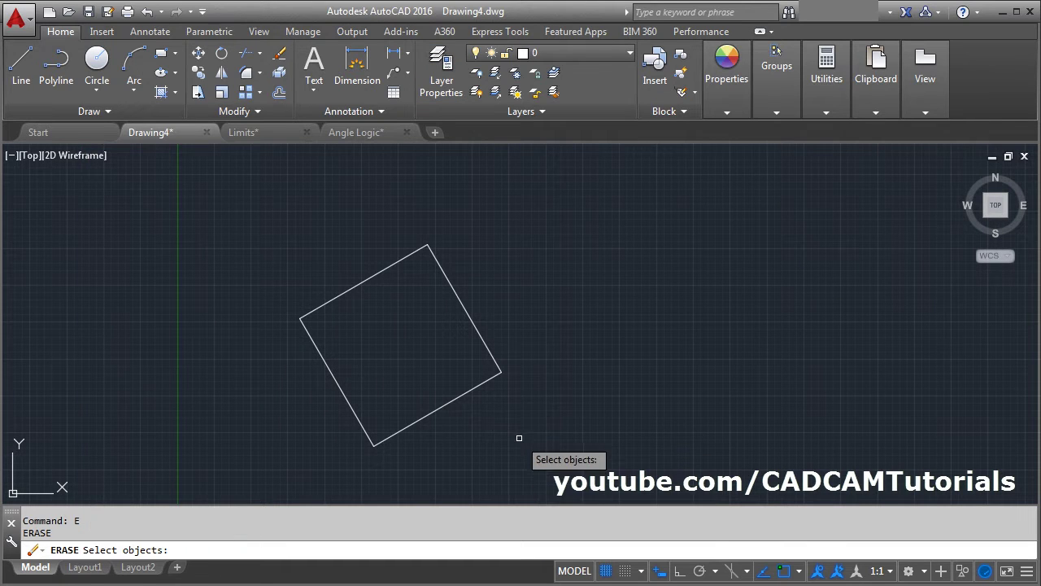
left_click(514, 432)
left_click(391, 313)
key("Return")
Draw a horizontal line near the top of the drawing with Ortho on
left_click(21, 69)
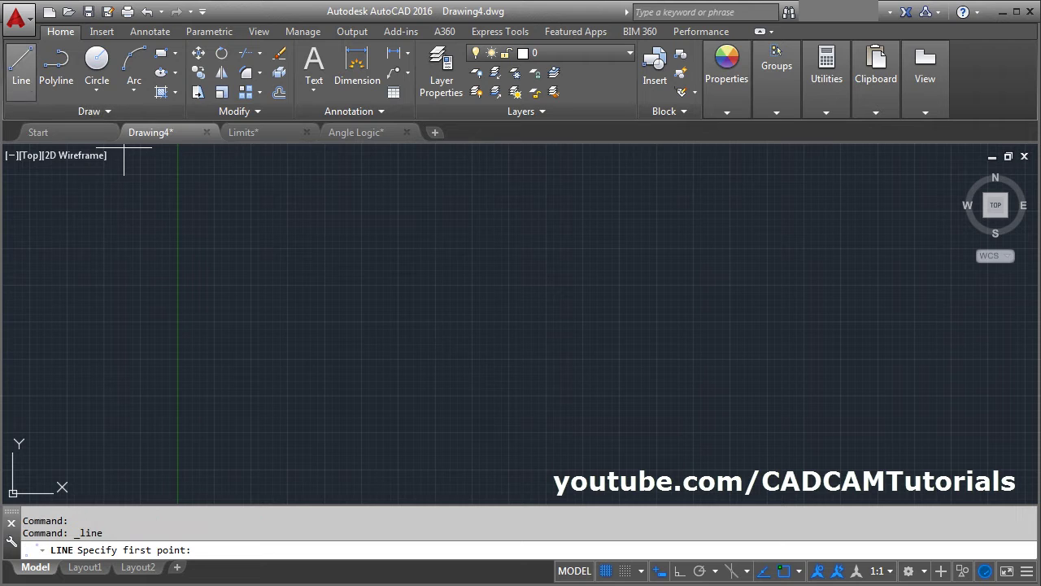
left_click(281, 227)
key("F8")
left_click(694, 234)
key("Return")
Set UCSICON to Noorigin so the coordinate icon stays in the corner
middle_click_drag(485, 360, 514, 363)
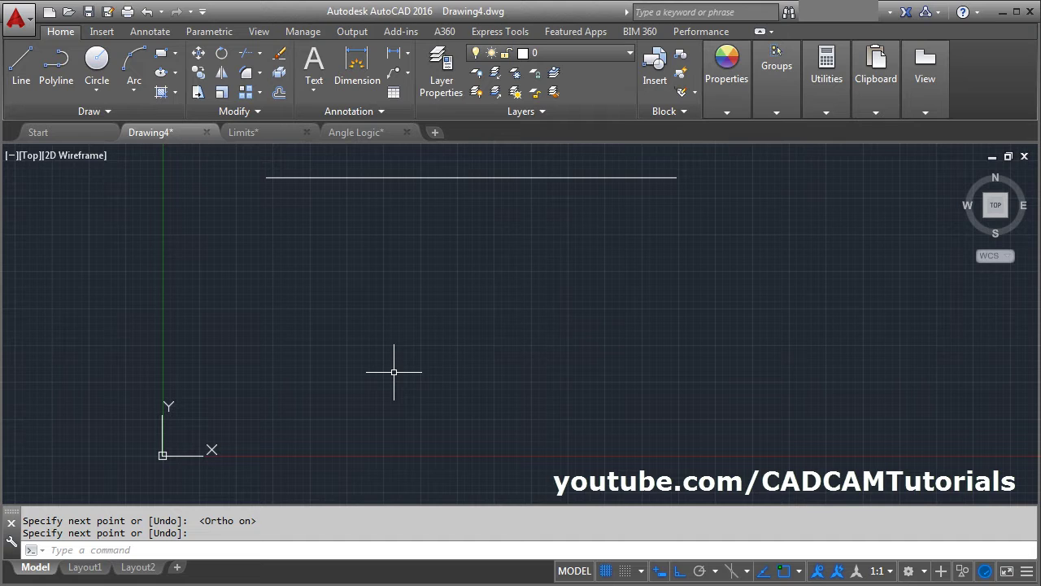
type("ucsi")
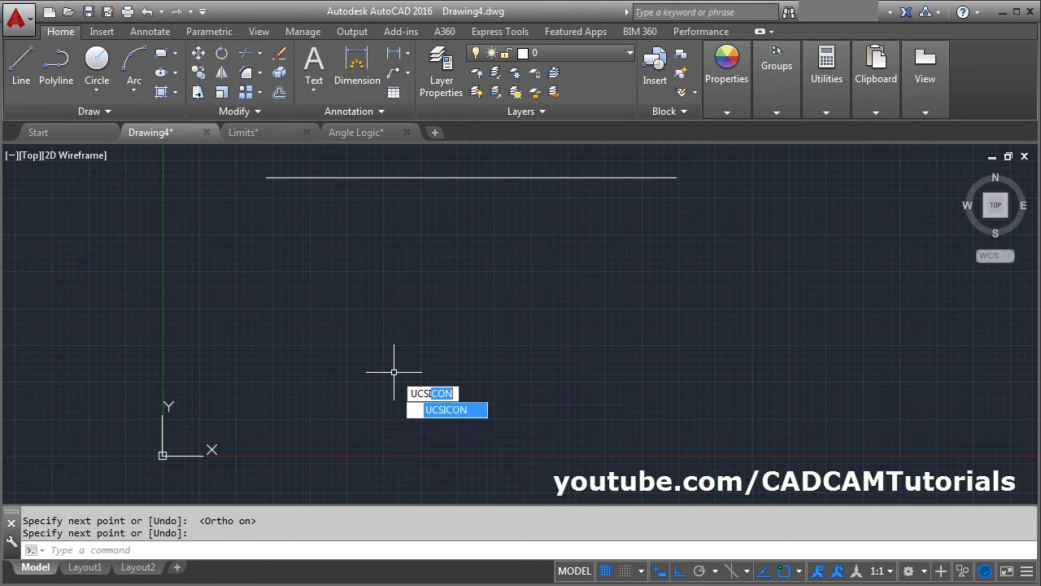
key("Return")
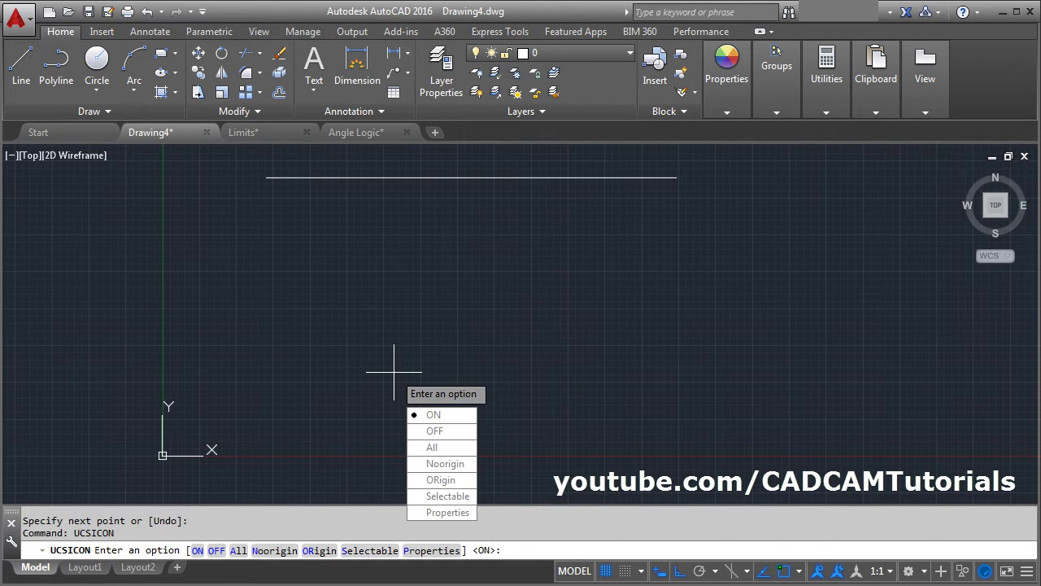
left_click(443, 468)
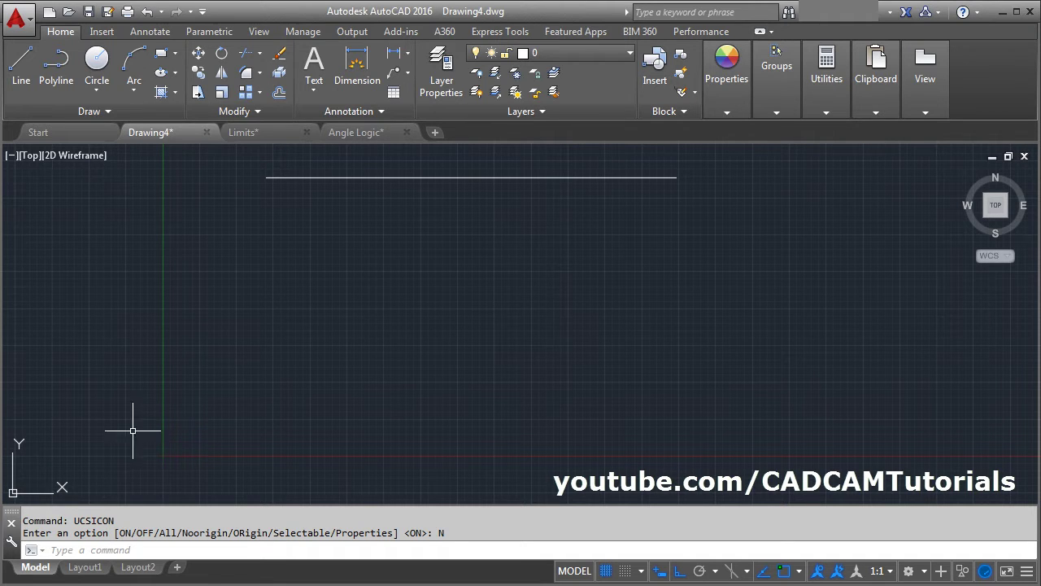
scroll(269, 444, "up", 2)
scroll(298, 342, "down", 2)
left_click(21, 65)
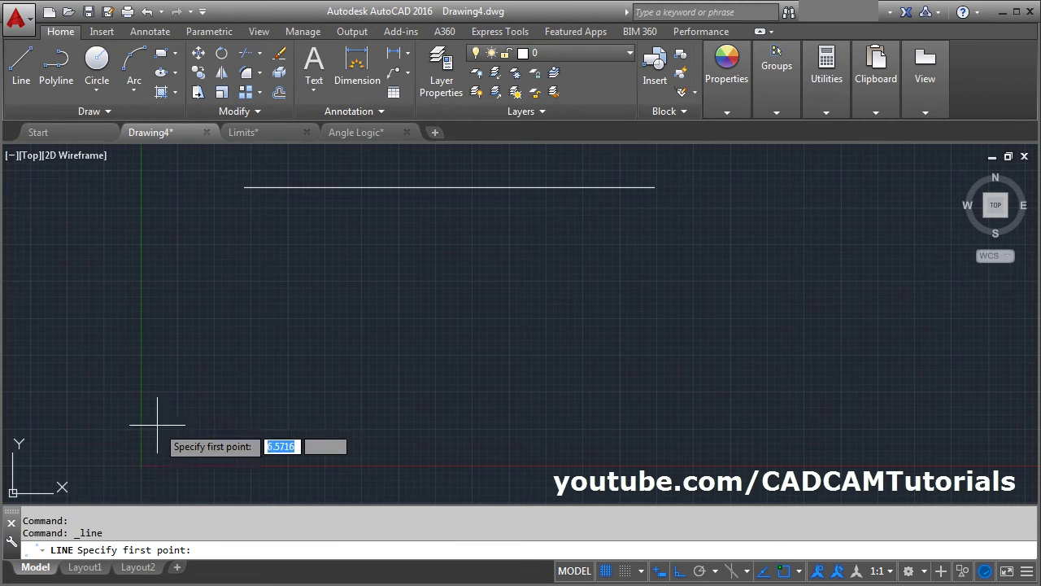
Draw a horizontal bottom line parallel to the top line, then turn object snap off
left_click(134, 427)
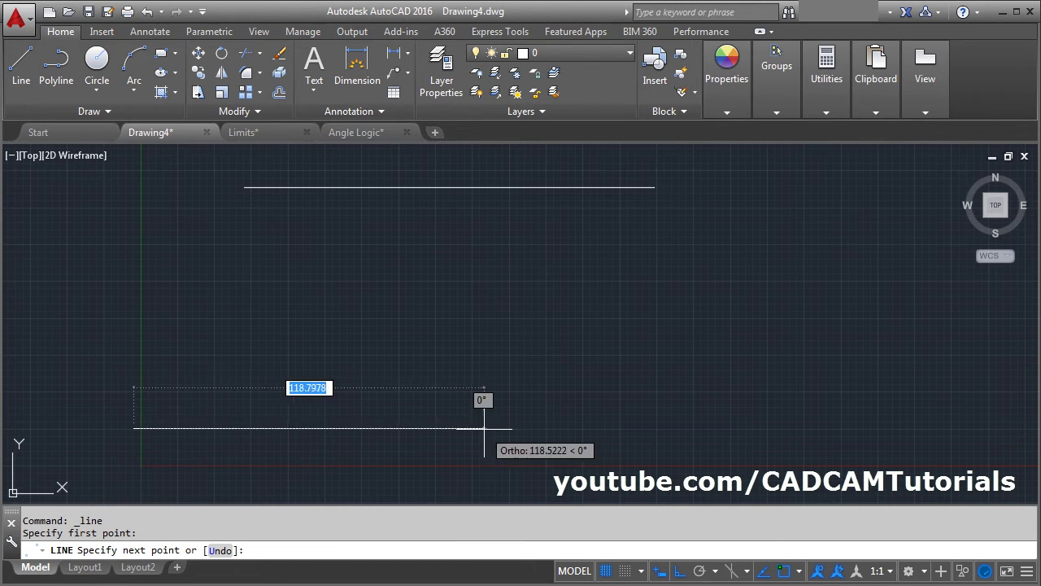
left_click(526, 428)
key("Return")
middle_click_drag(324, 309, 355, 328)
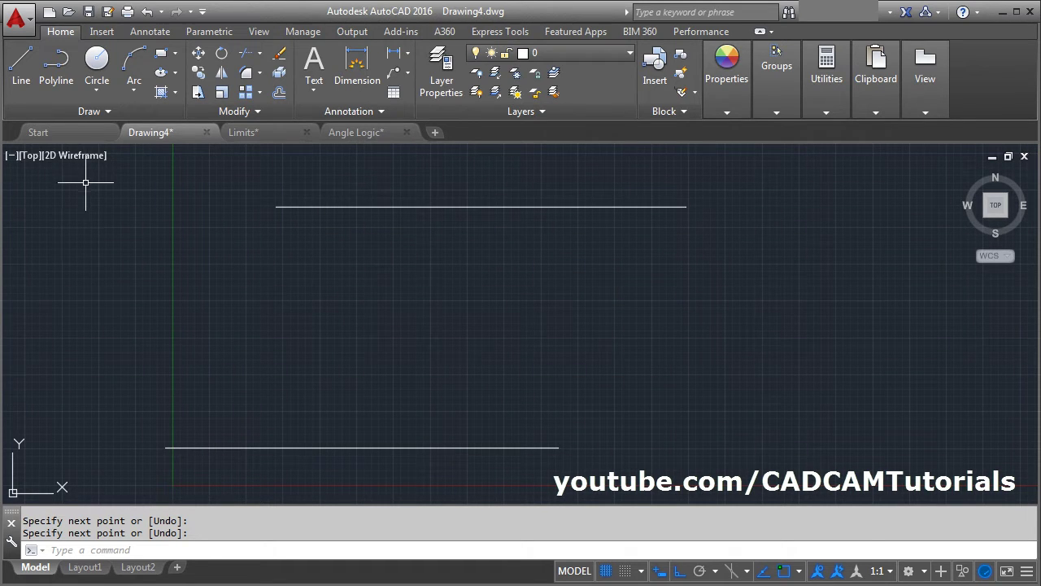
left_click(22, 82)
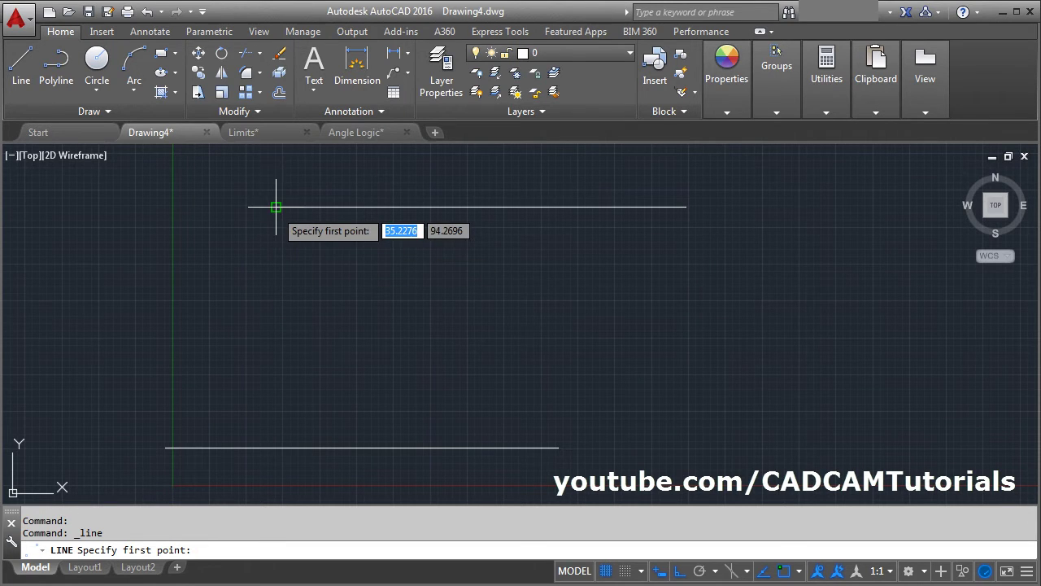
left_click(786, 573)
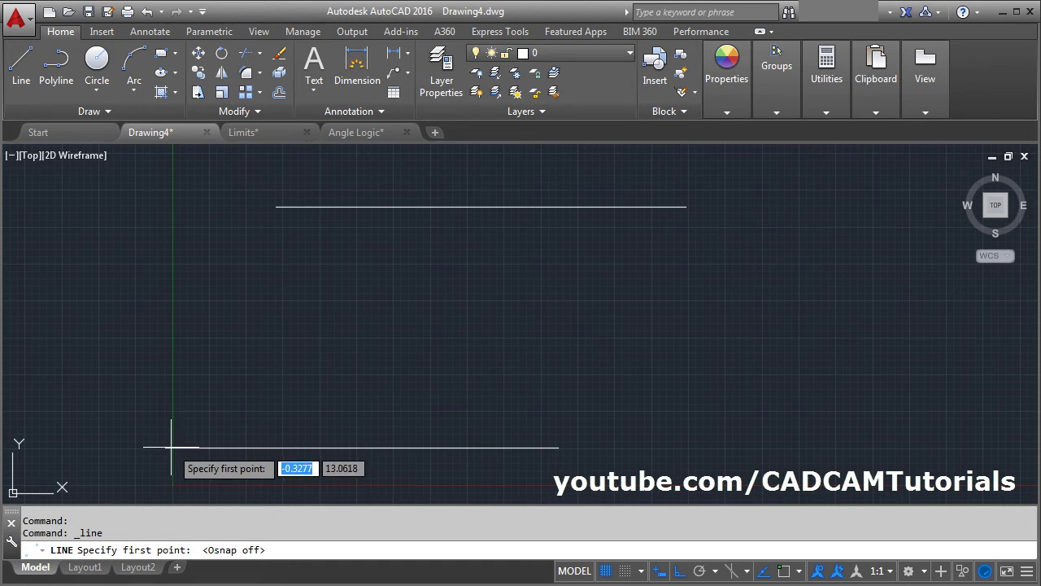
With object snap on and Ortho off, draw a slanted line from the top line's left end to the bottom line's left end
left_click(786, 573)
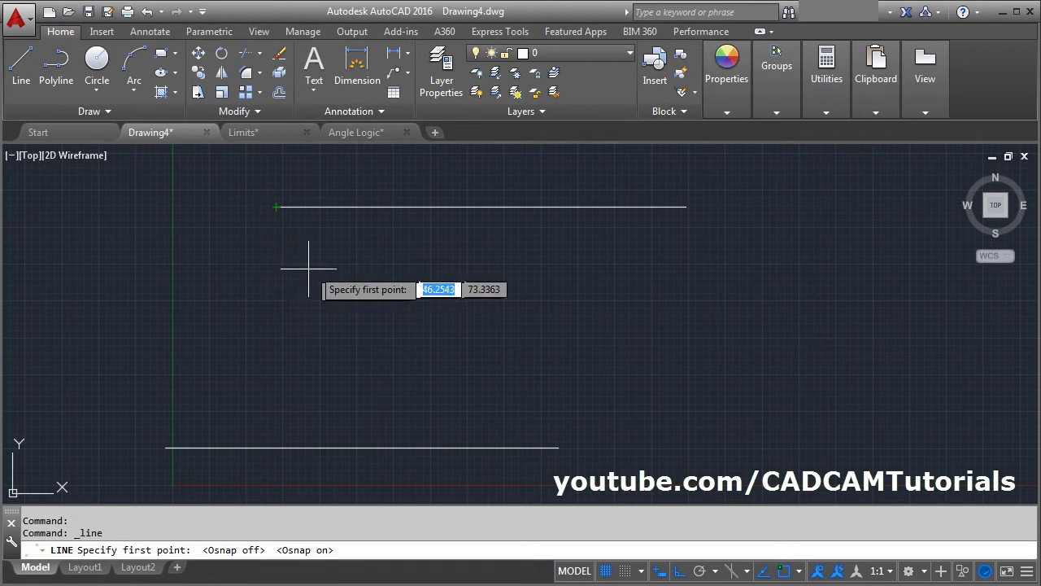
left_click(276, 207)
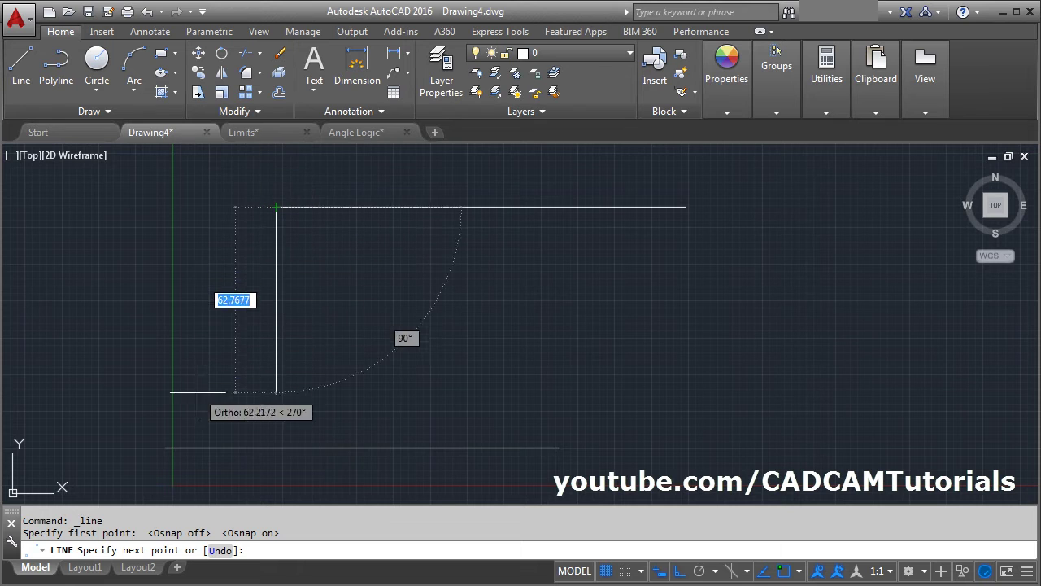
left_click(684, 572)
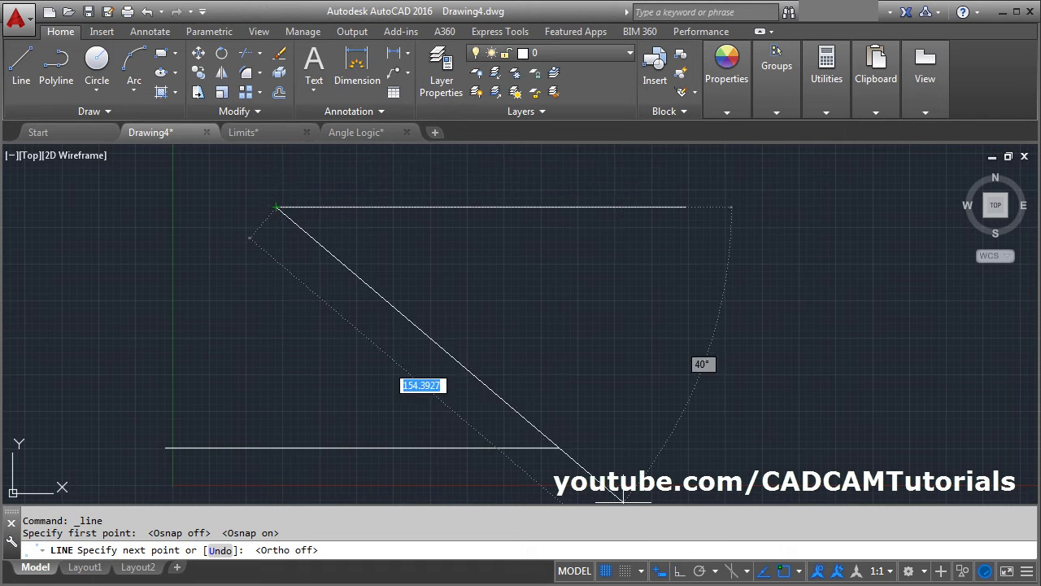
left_click(165, 448)
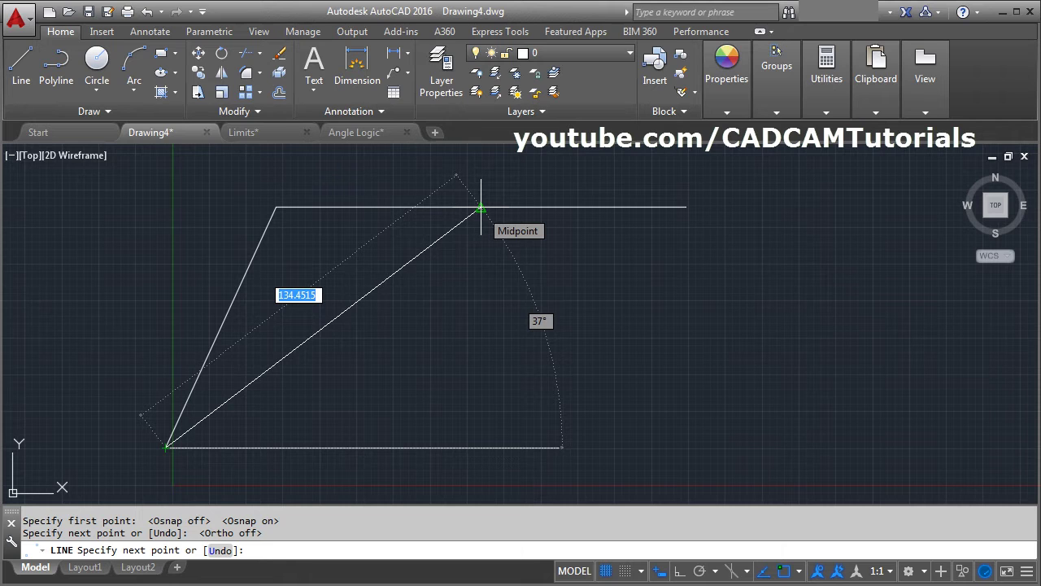
left_click(799, 573)
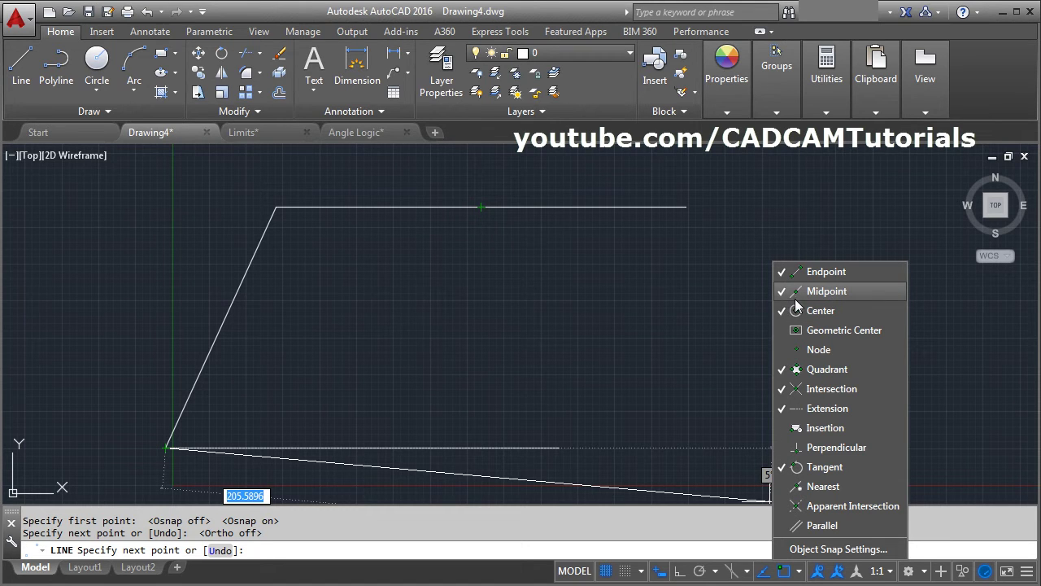
Continue lines to the top line's midpoint, the bottom line's right end, and the top-right end
left_click(1007, 85)
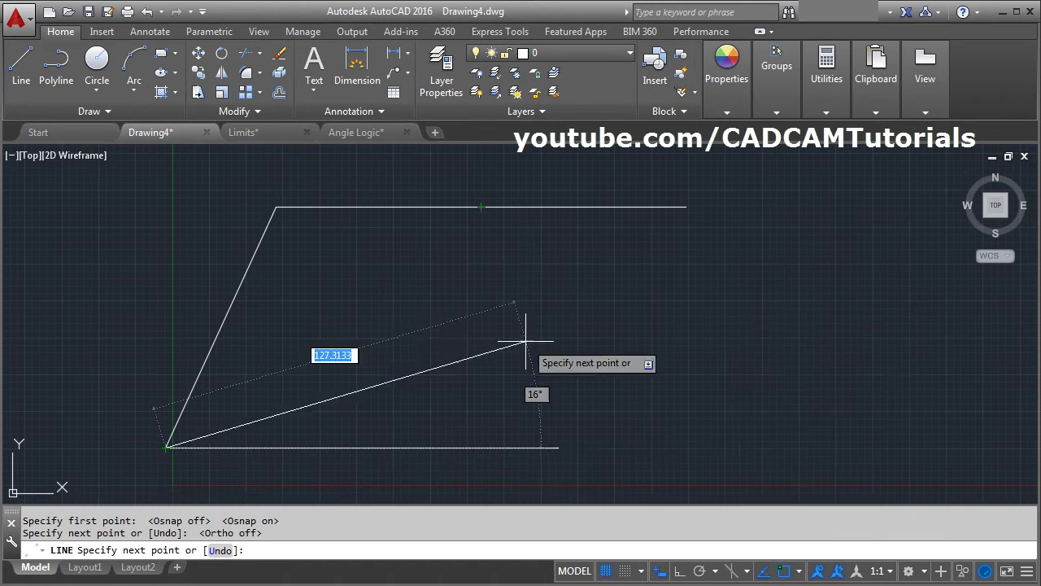
left_click(481, 206)
left_click(554, 447)
left_click(685, 207)
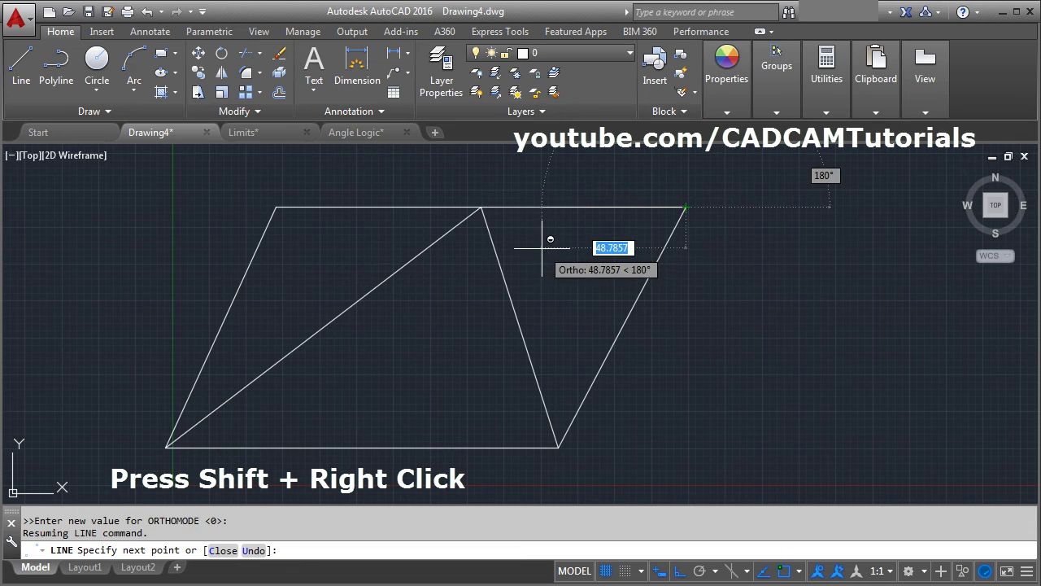
From the top-right corner, draw a line perpendicular to the inner slanted edge
right_click(543, 255, "shift")
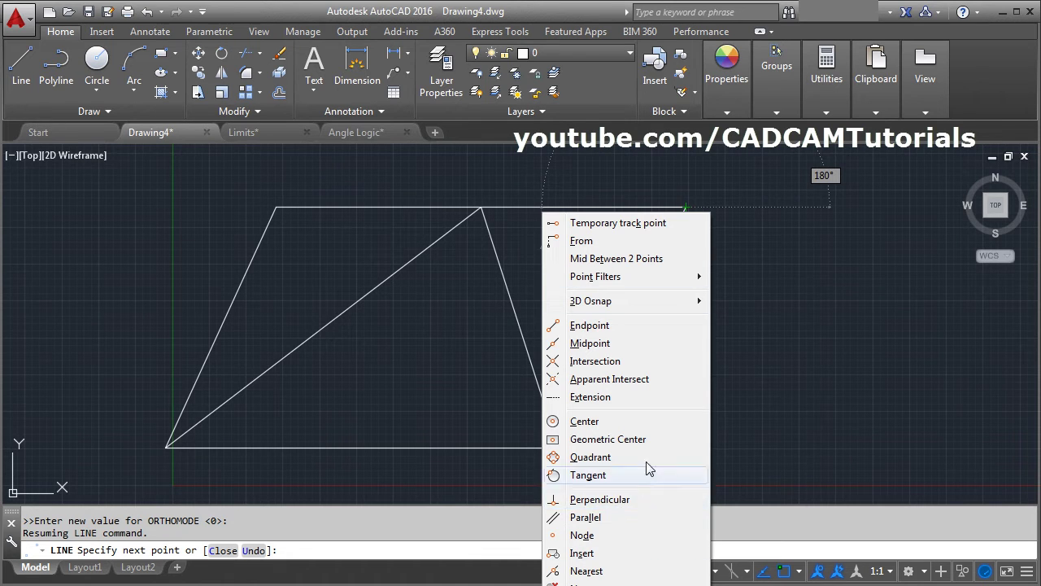
left_click(600, 499)
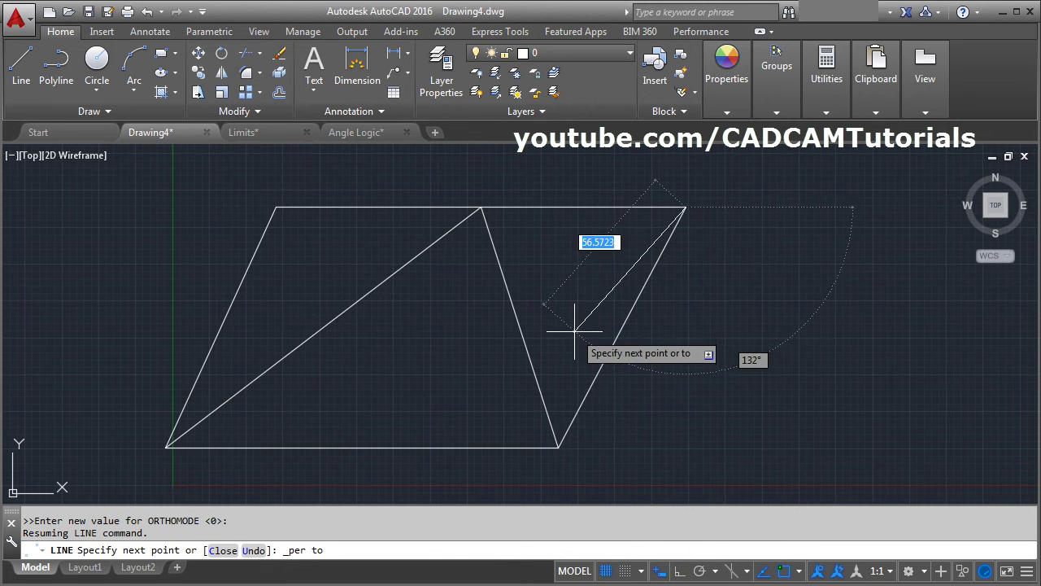
left_click(503, 277)
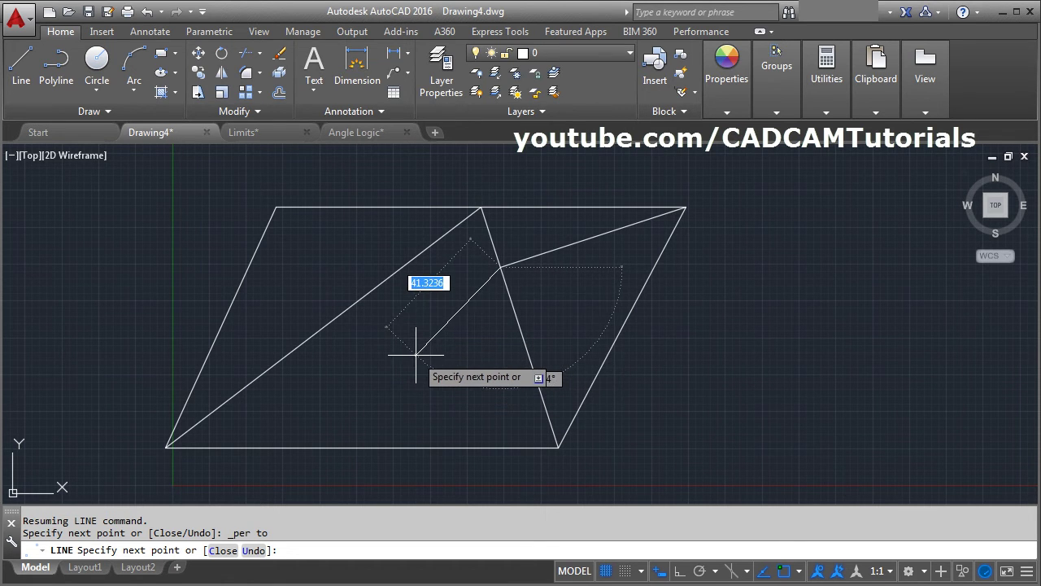
key("Escape")
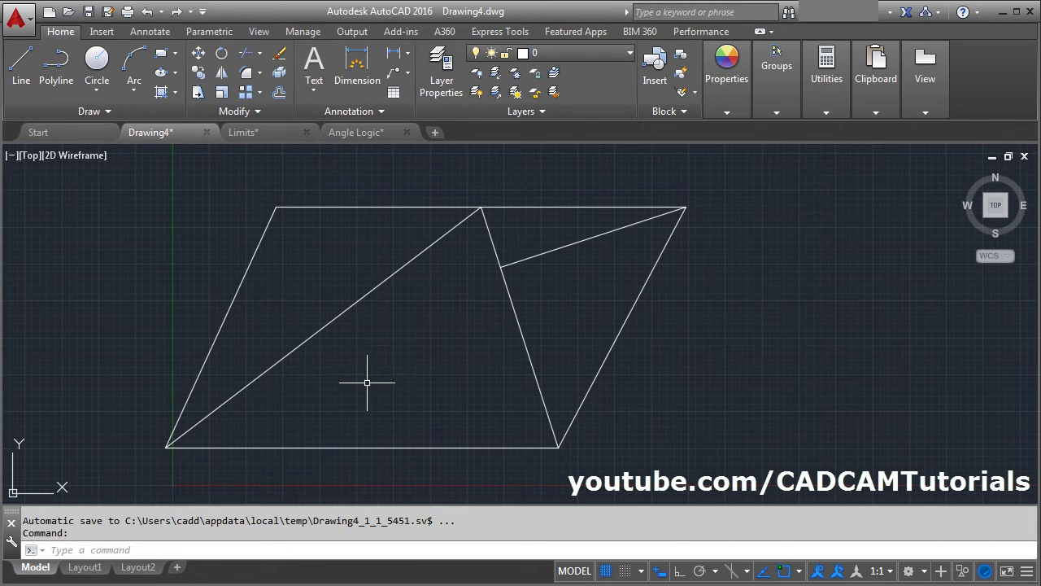
Draw two radius-20 circles, one centred on the diagonal and one right of the figure
left_click(96, 72)
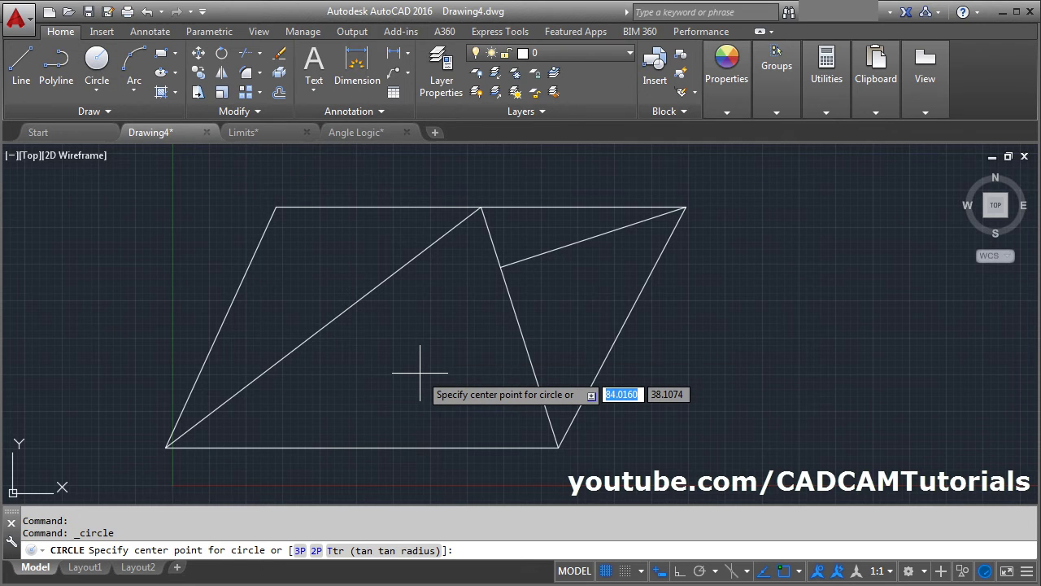
left_click(323, 328)
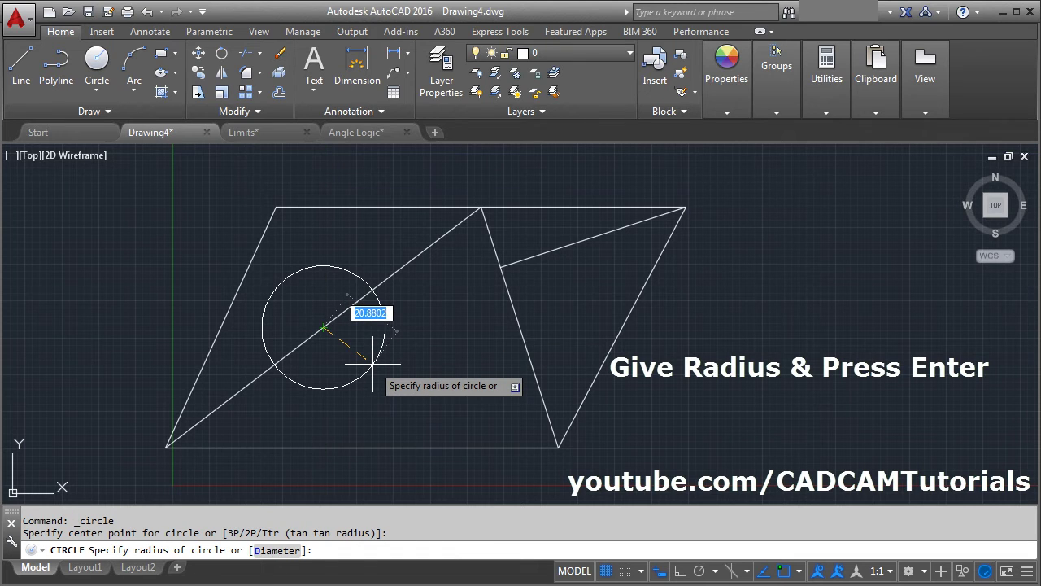
type("20")
key("Return")
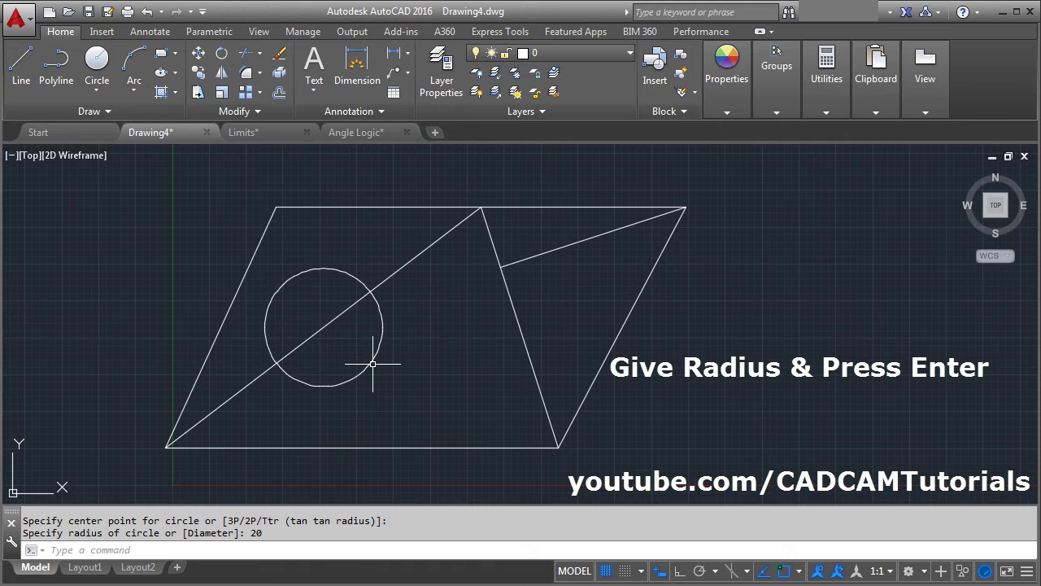
middle_click_drag(434, 367, 308, 348)
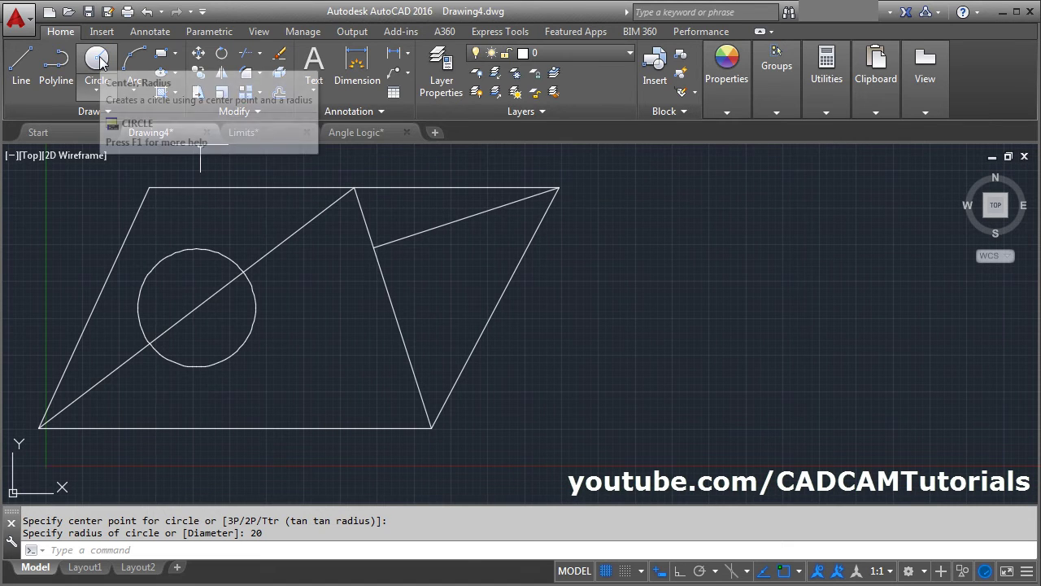
left_click(97, 60)
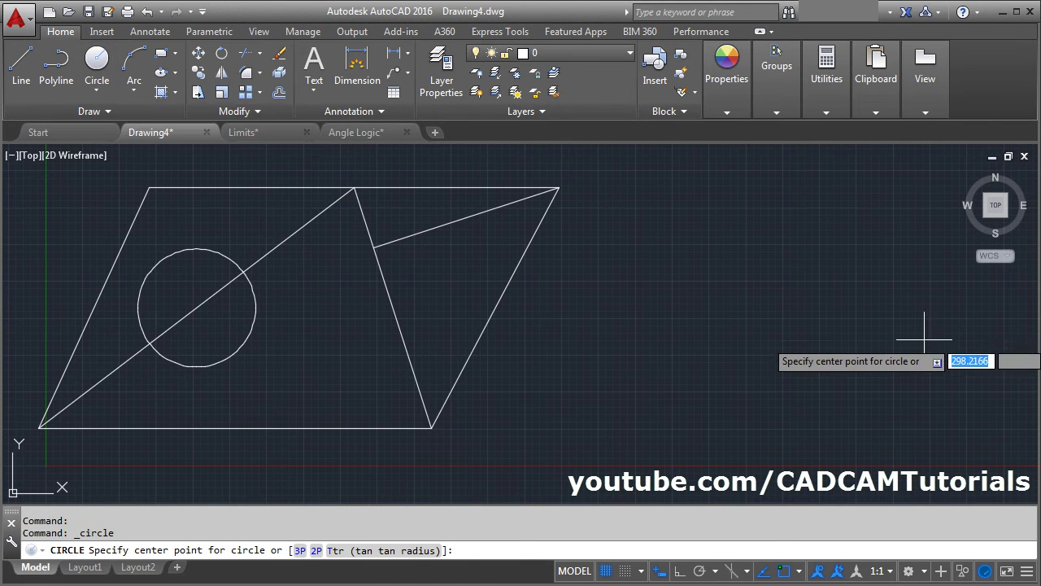
left_click(785, 311)
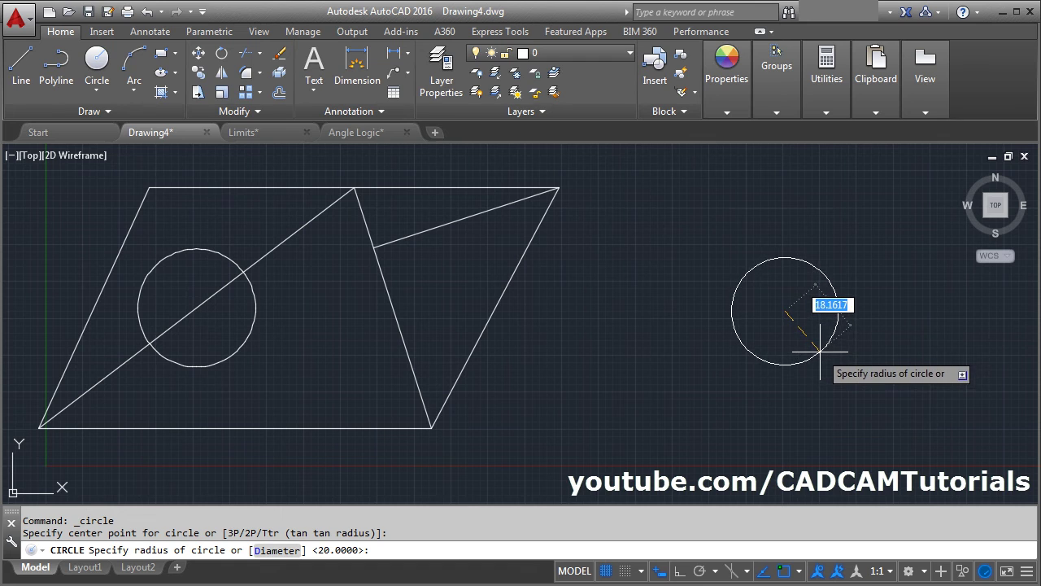
type("20")
key("Return")
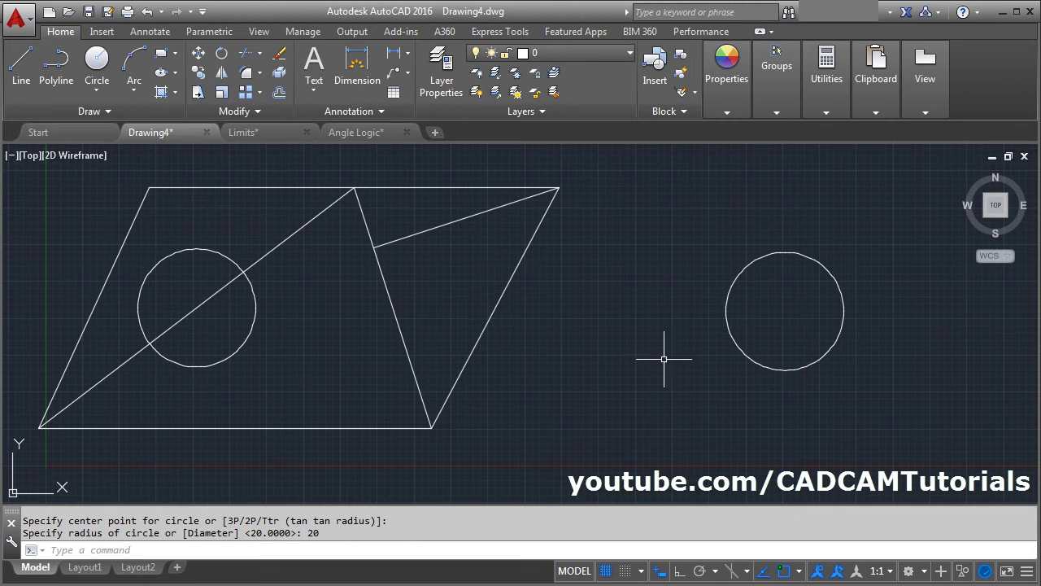
Draw a diamond through the right circle's four quadrants, plus a line from its top to the centre
left_click(22, 85)
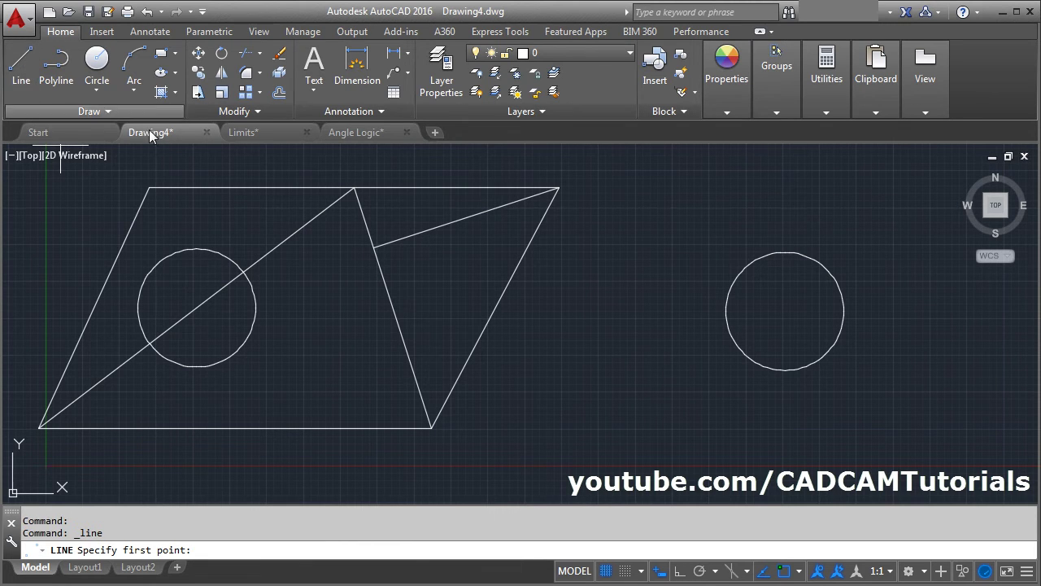
left_click(784, 253)
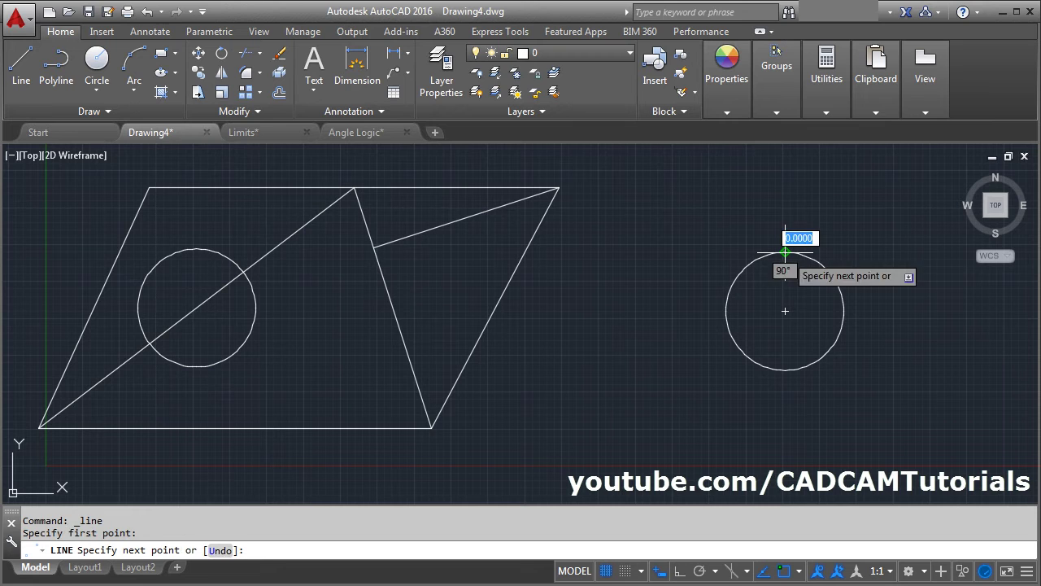
left_click(844, 311)
left_click(785, 370)
left_click(725, 310)
left_click(785, 253)
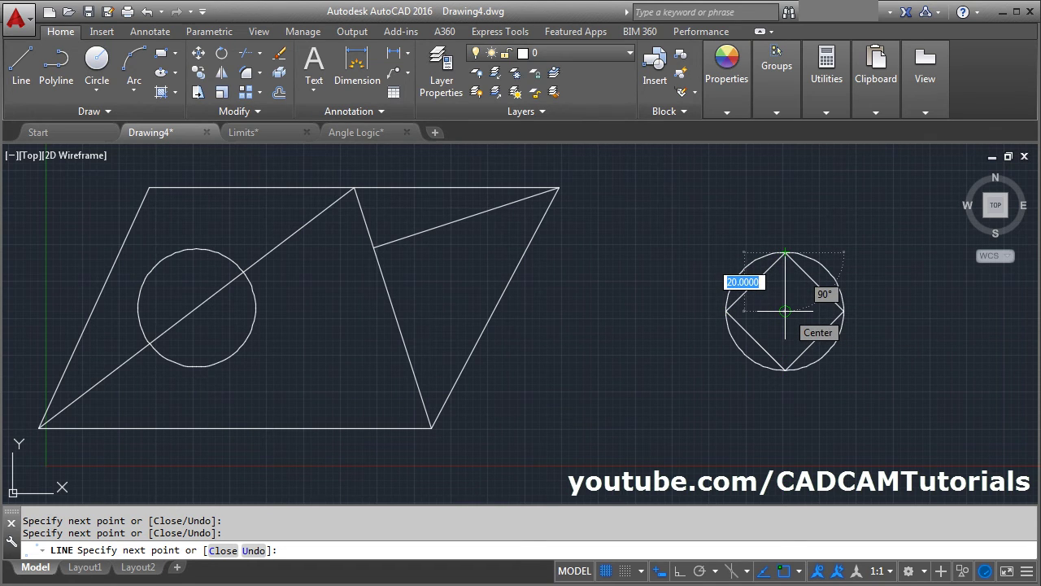
left_click(785, 310)
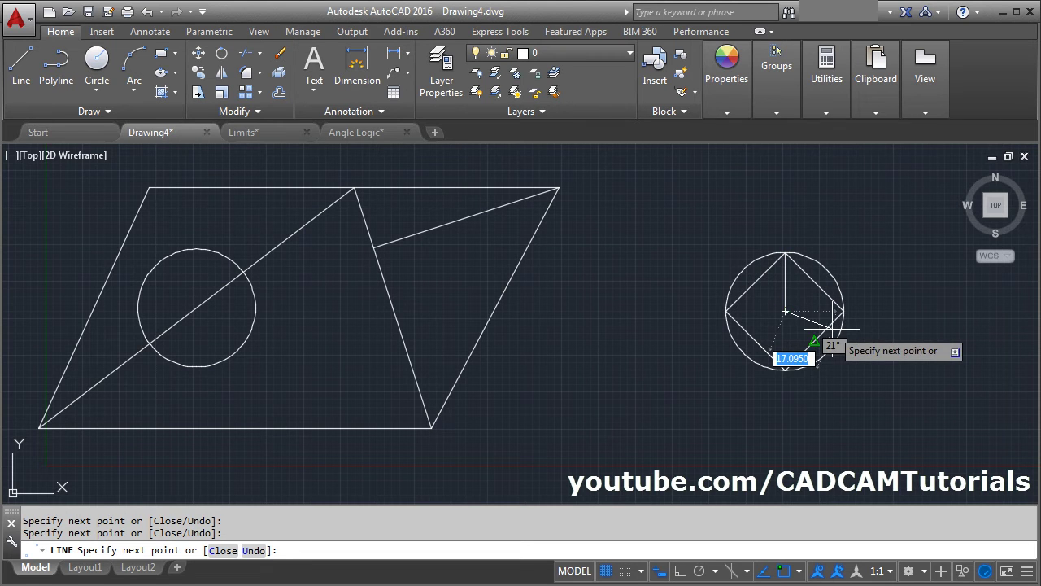
key("Escape")
left_click(22, 65)
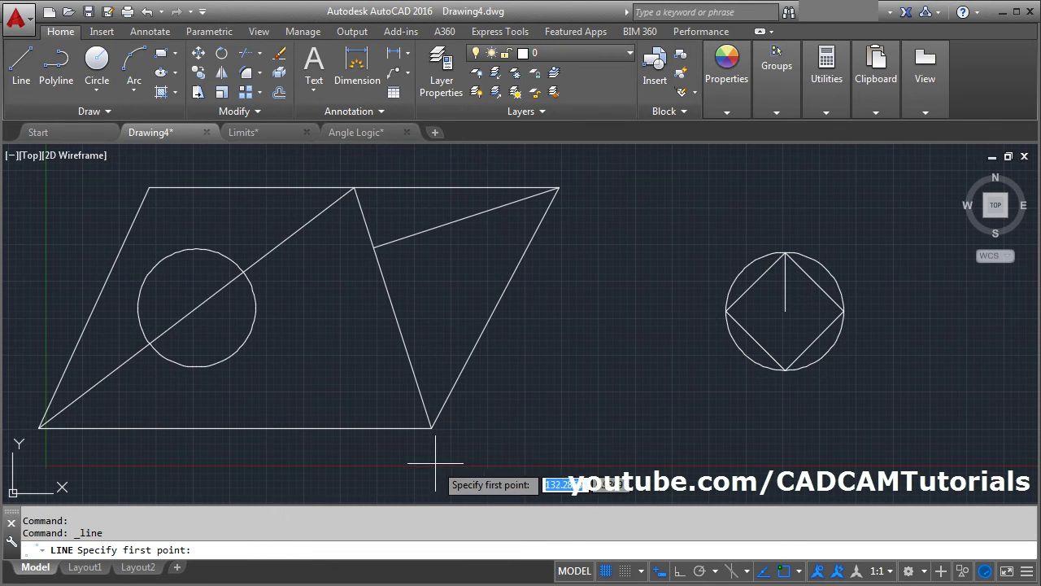
left_click(431, 427)
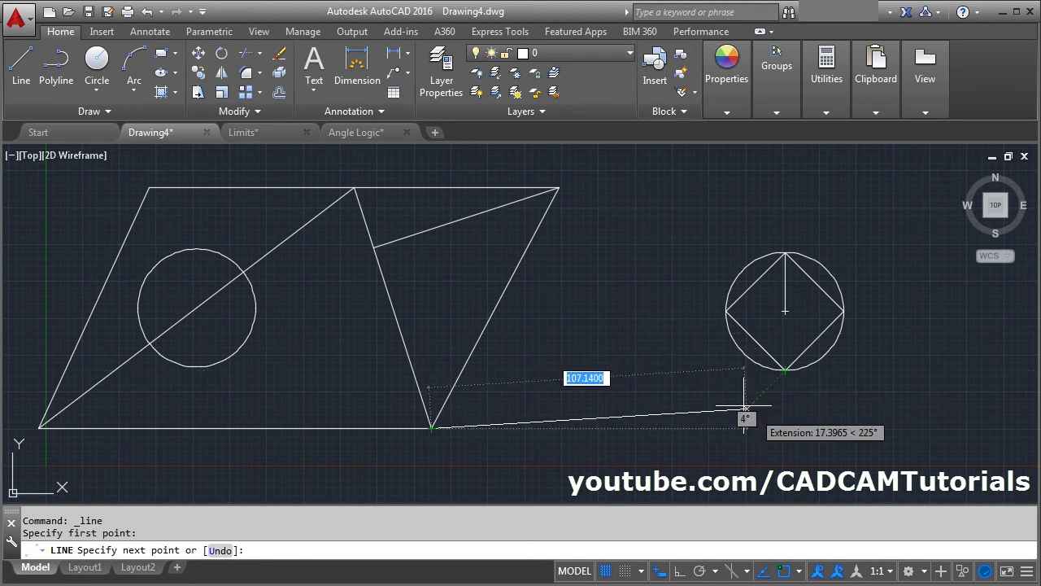
End the bottom-right corner line with a Tangent snap on the right circle's lower edge
right_click(628, 274, "shift")
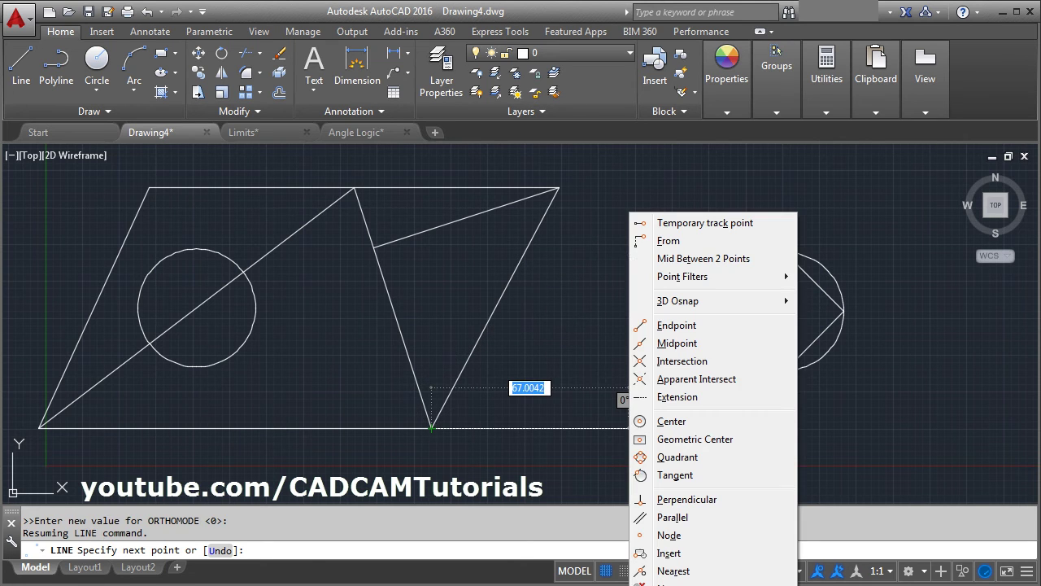
left_click(697, 483)
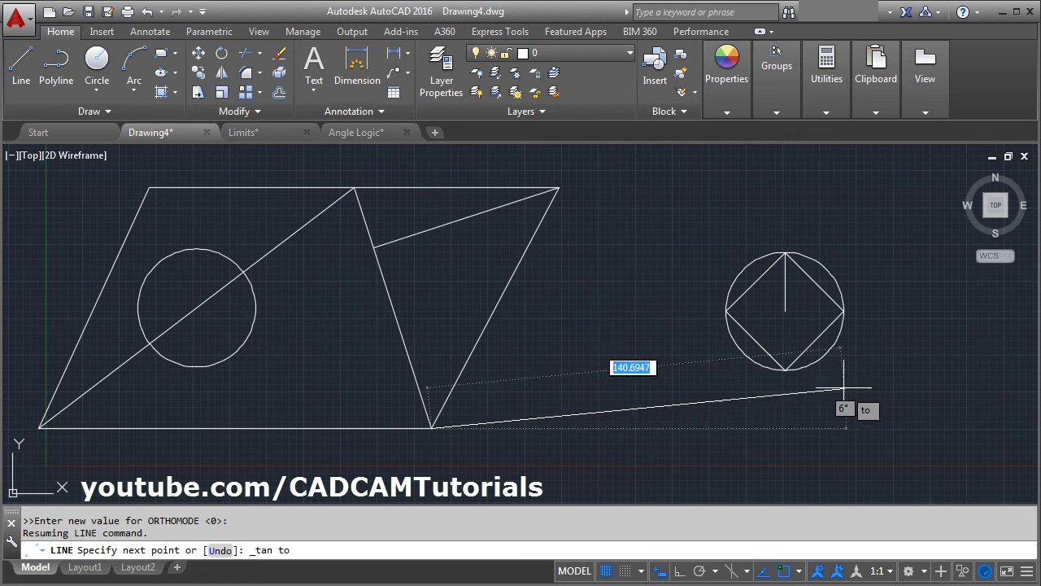
left_click(818, 403)
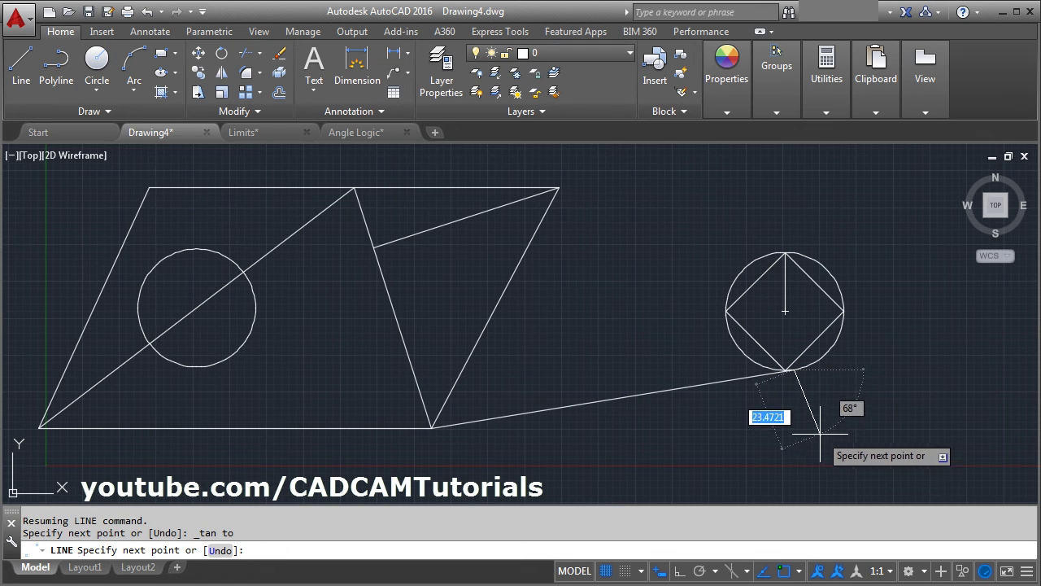
key("Return")
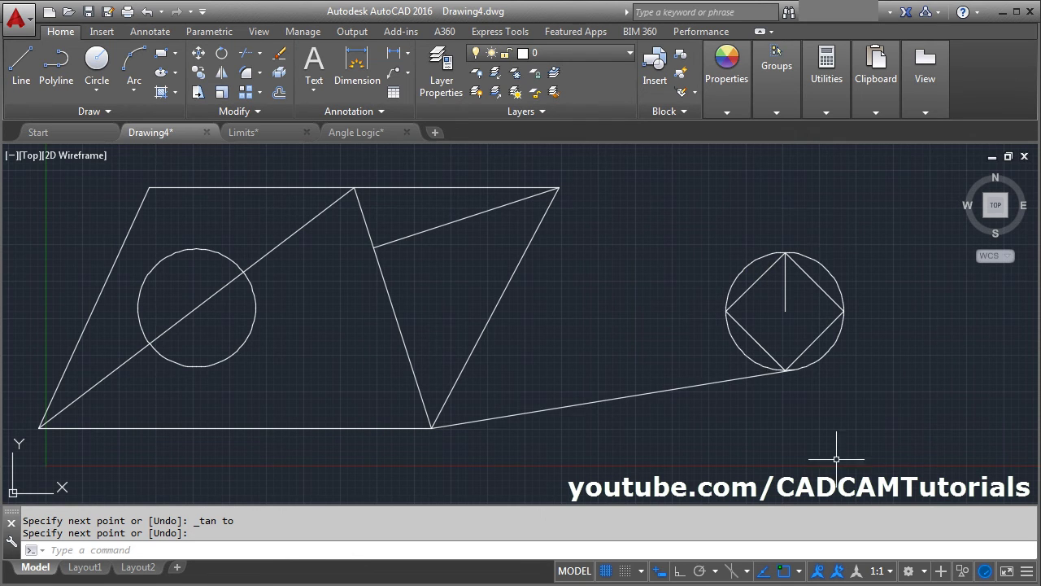
left_click(148, 13)
left_click(149, 13)
left_click(149, 13)
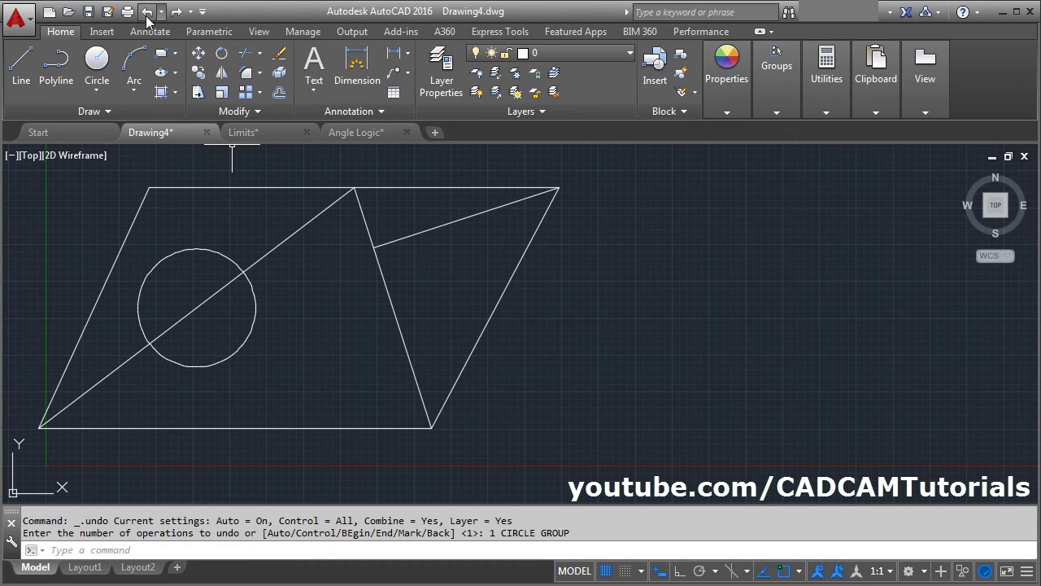
left_click(150, 12)
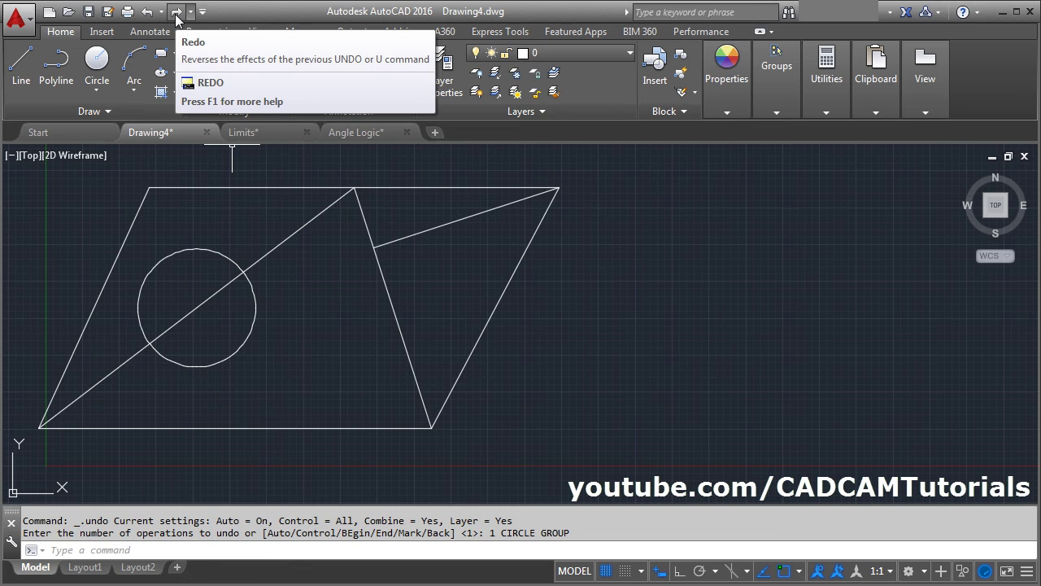
left_click(177, 12)
left_click(177, 13)
left_click(178, 12)
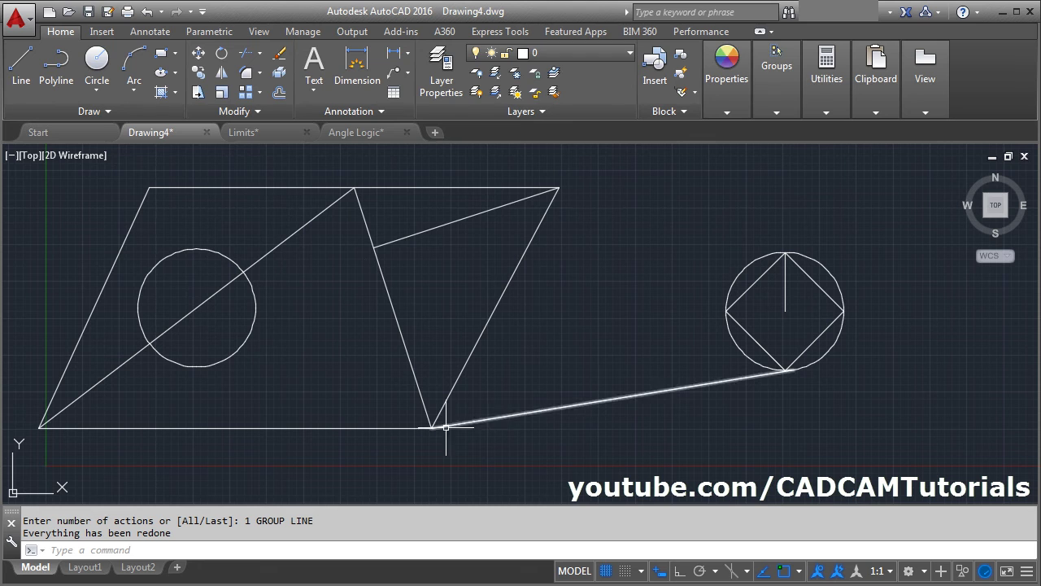
Save the figure under the name Drawing4.dwg, then close the Drawing4 tab
left_click(87, 12)
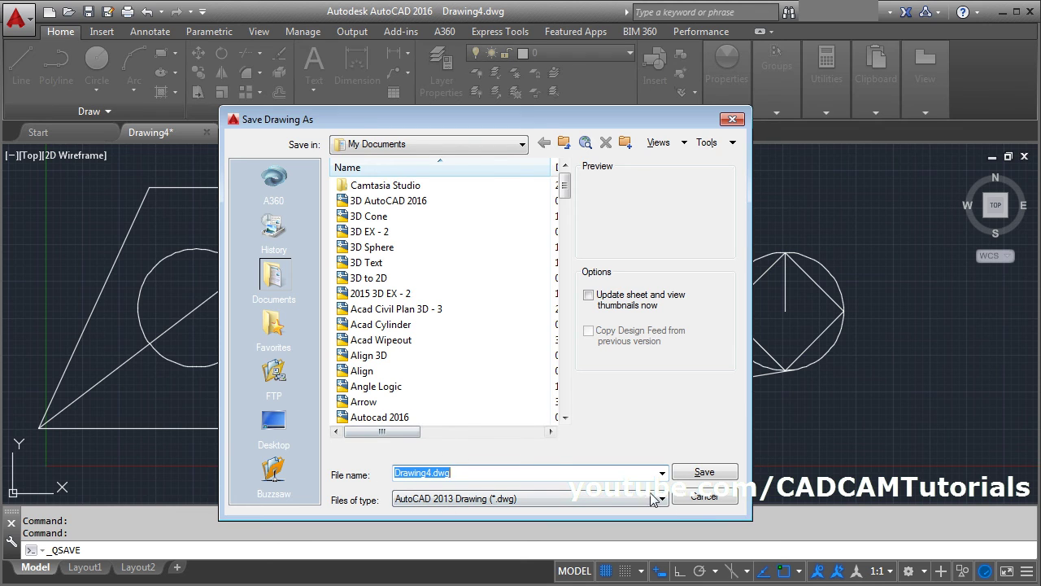
left_click(706, 474)
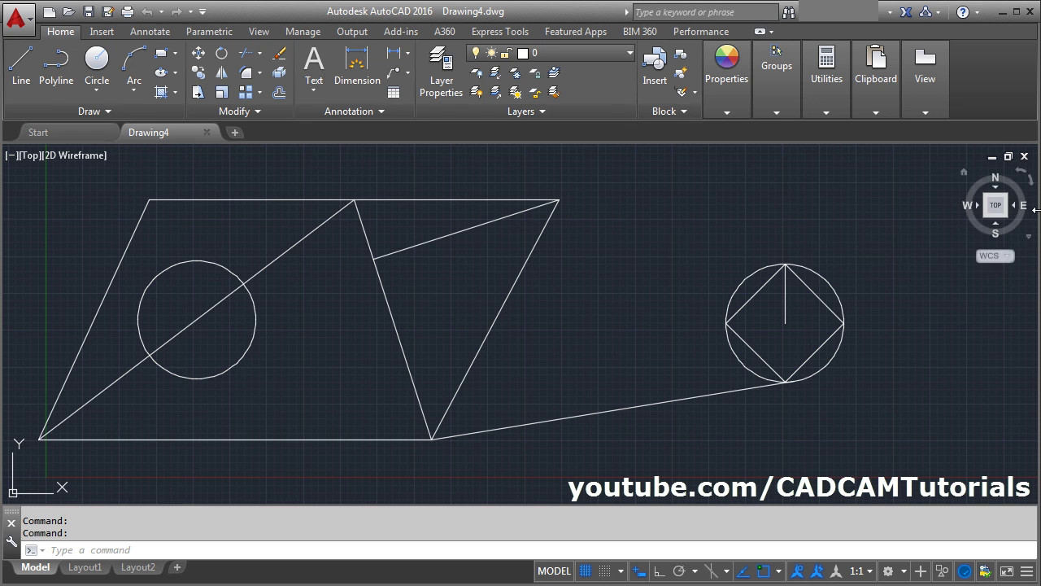
left_click(1024, 157)
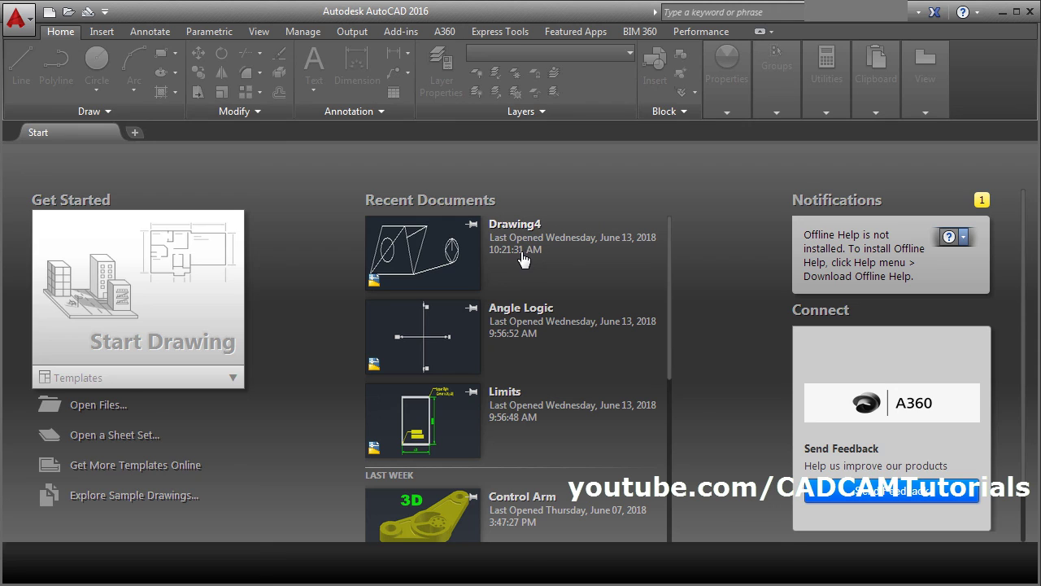
Reopen Drawing4.dwg from the file browser, then start a new blank Drawing5
left_click(102, 415)
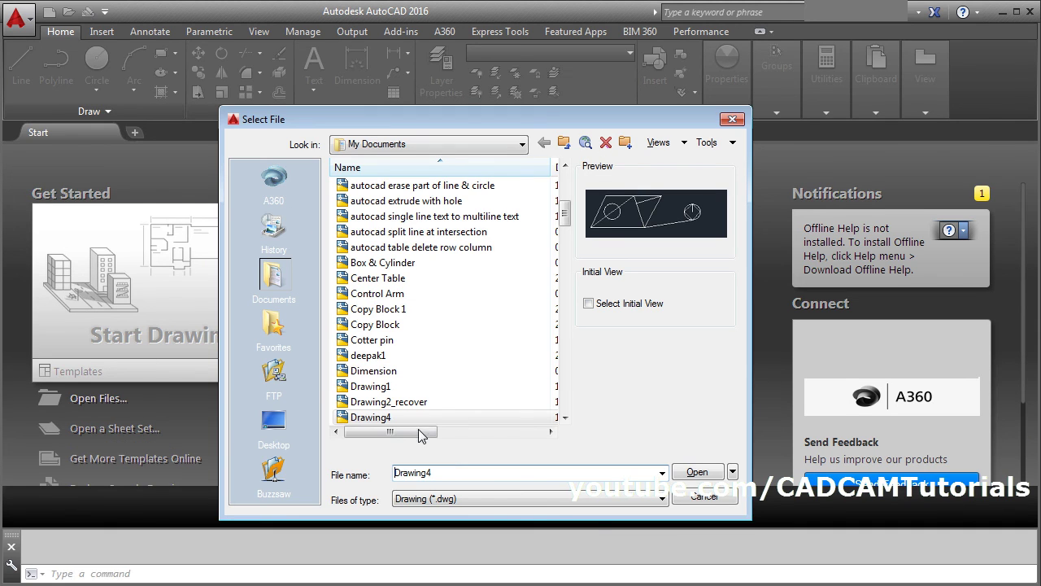
left_click(698, 474)
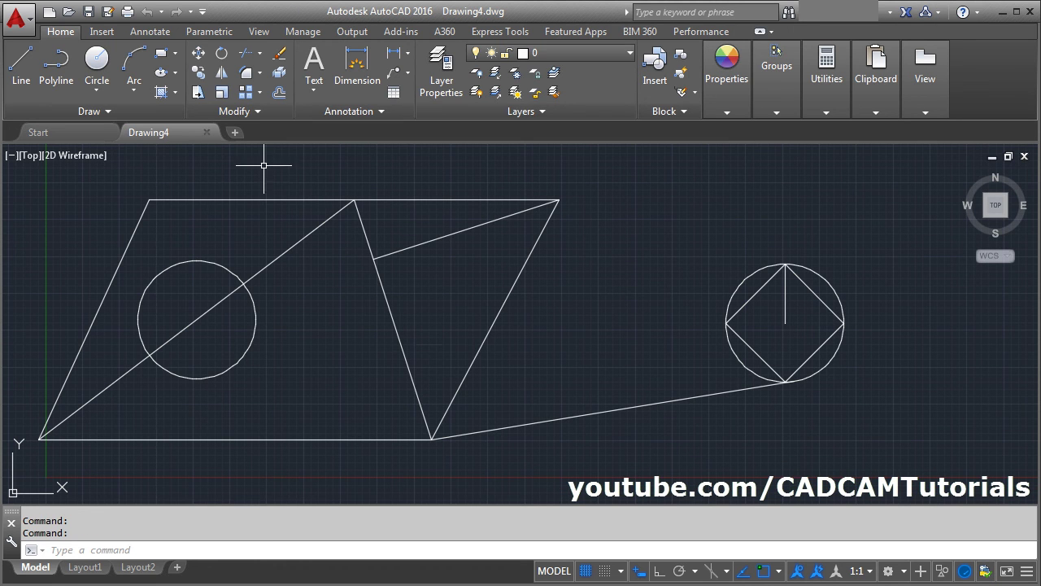
left_click(235, 133)
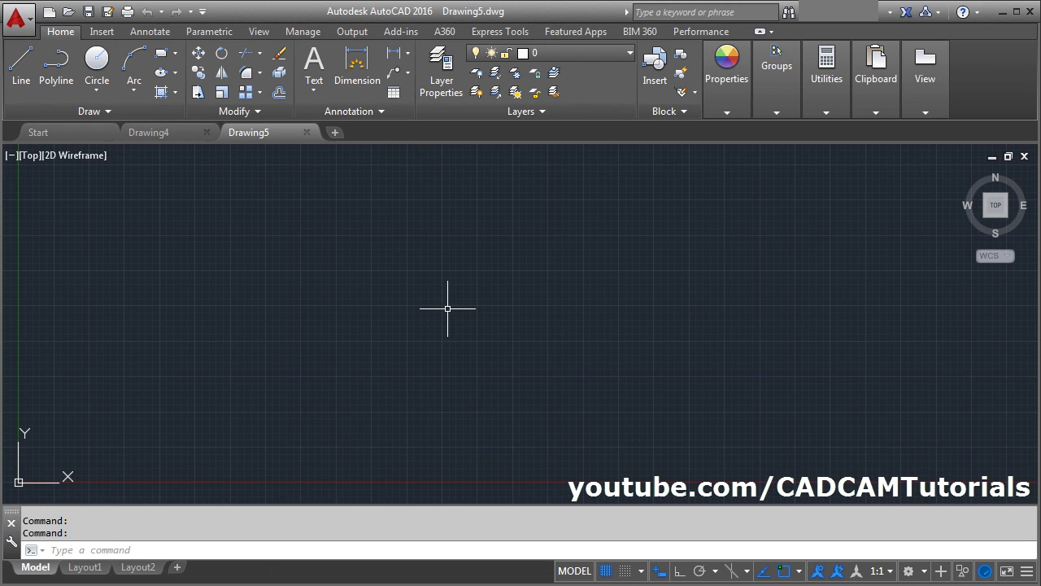